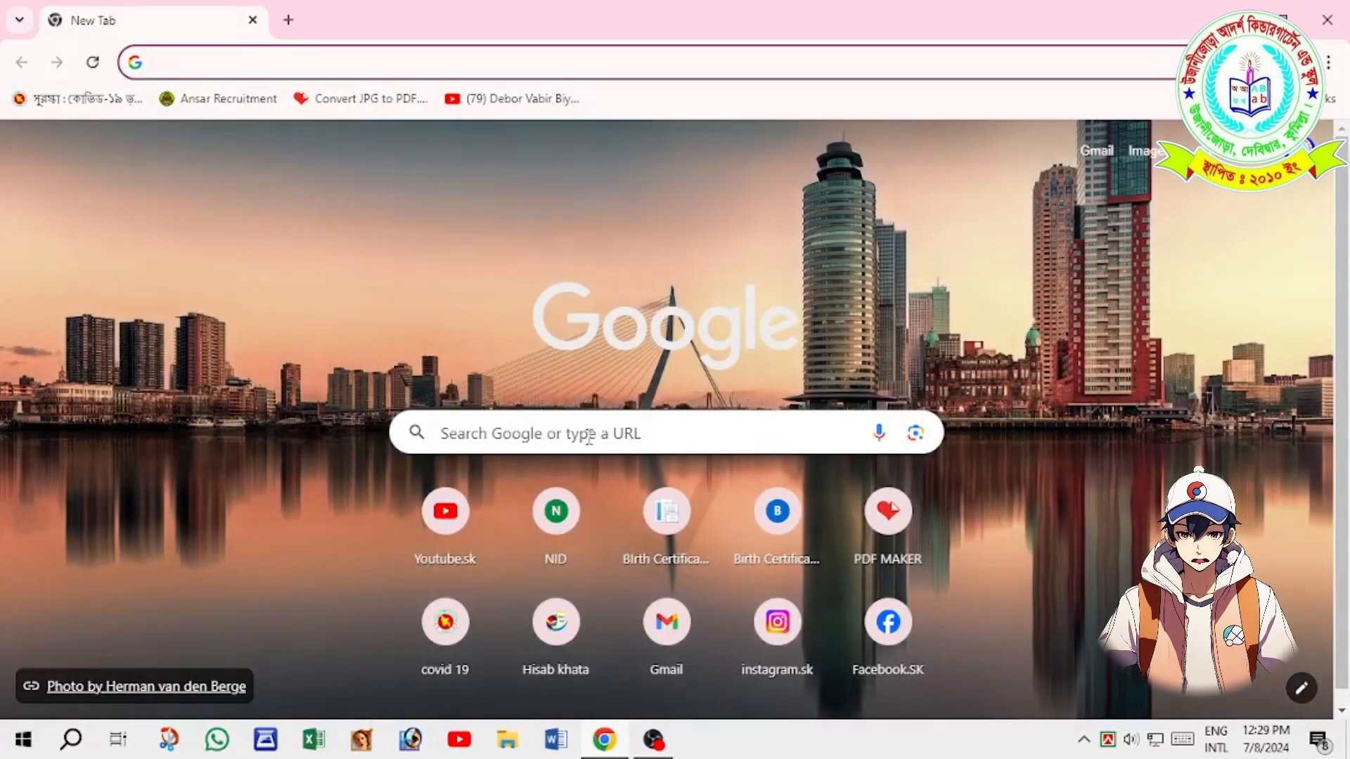
Search Google for canva and open the official Canva website from the results.
{"action": "left_click", "coordinate": [568, 432]}
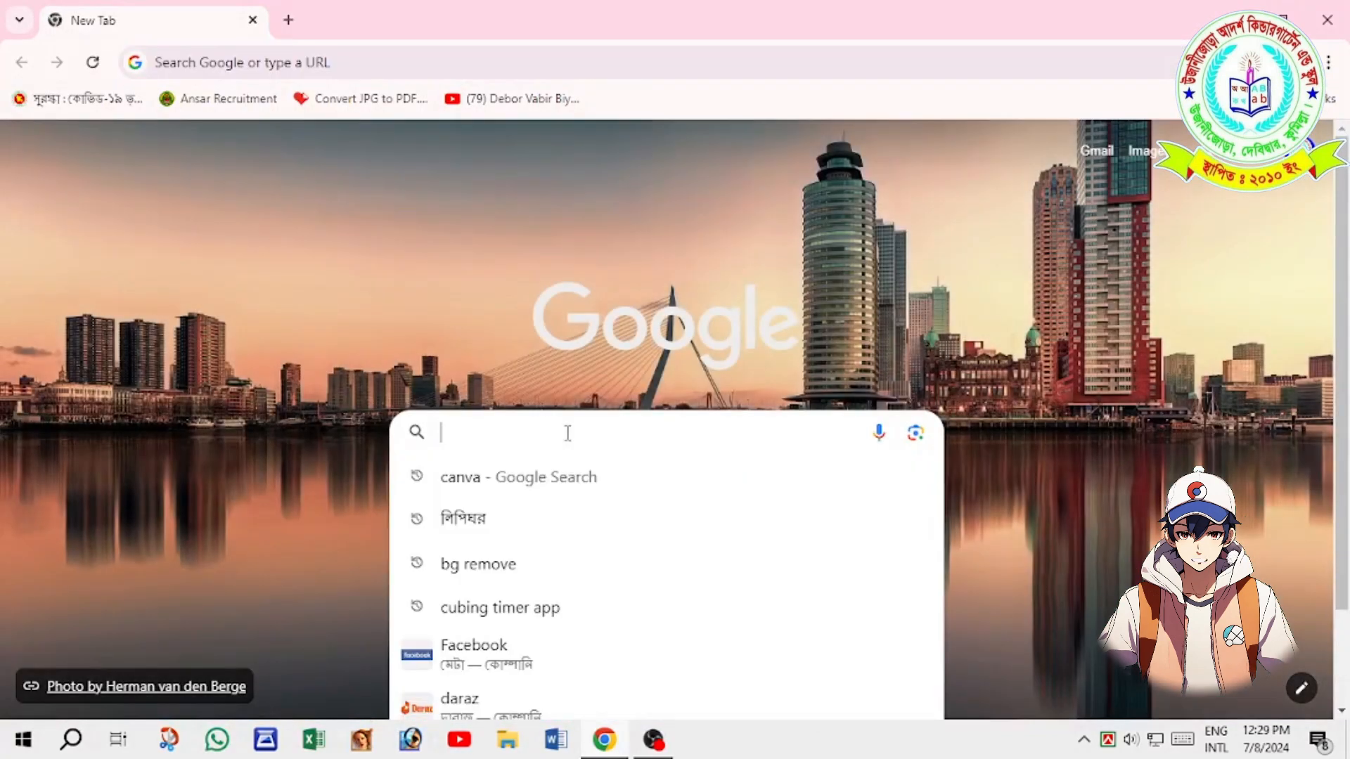
{"action": "type", "text": "can"}
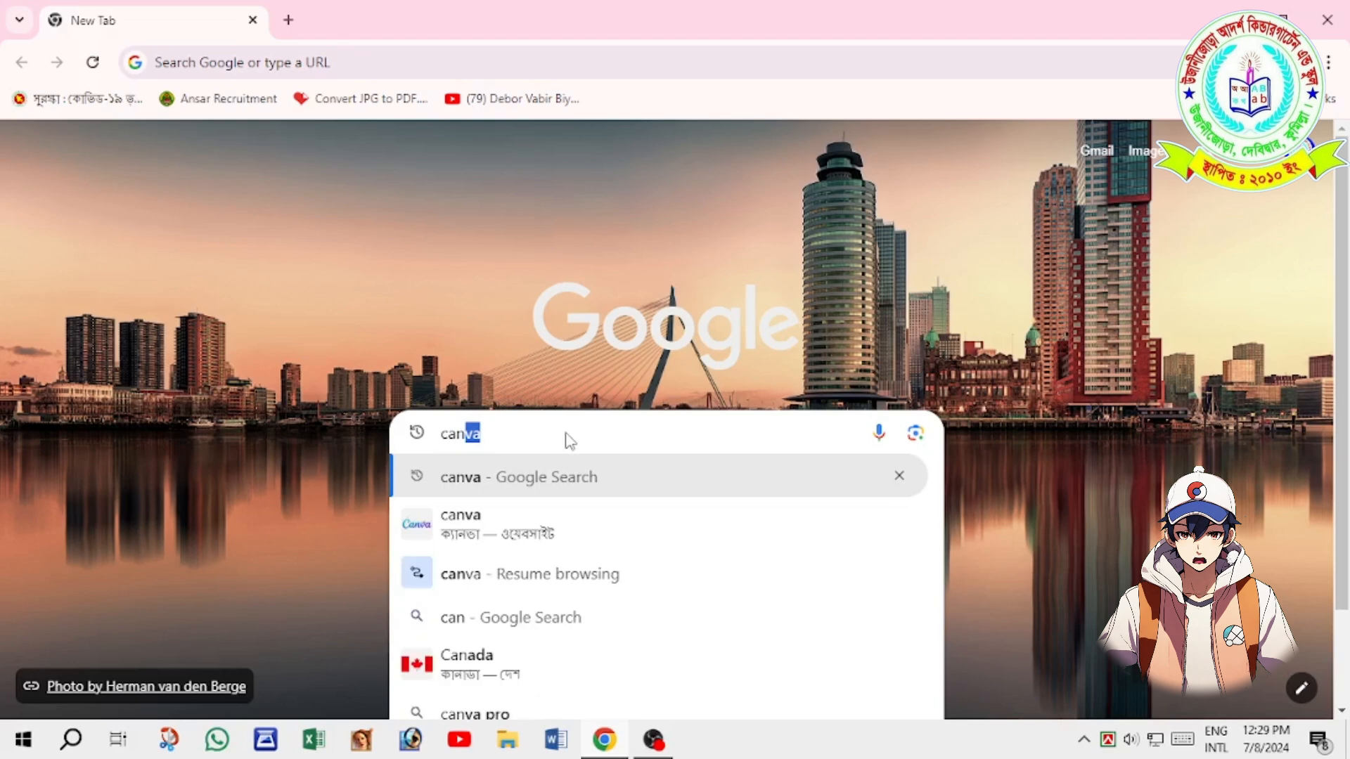
{"action": "key", "text": "Return"}
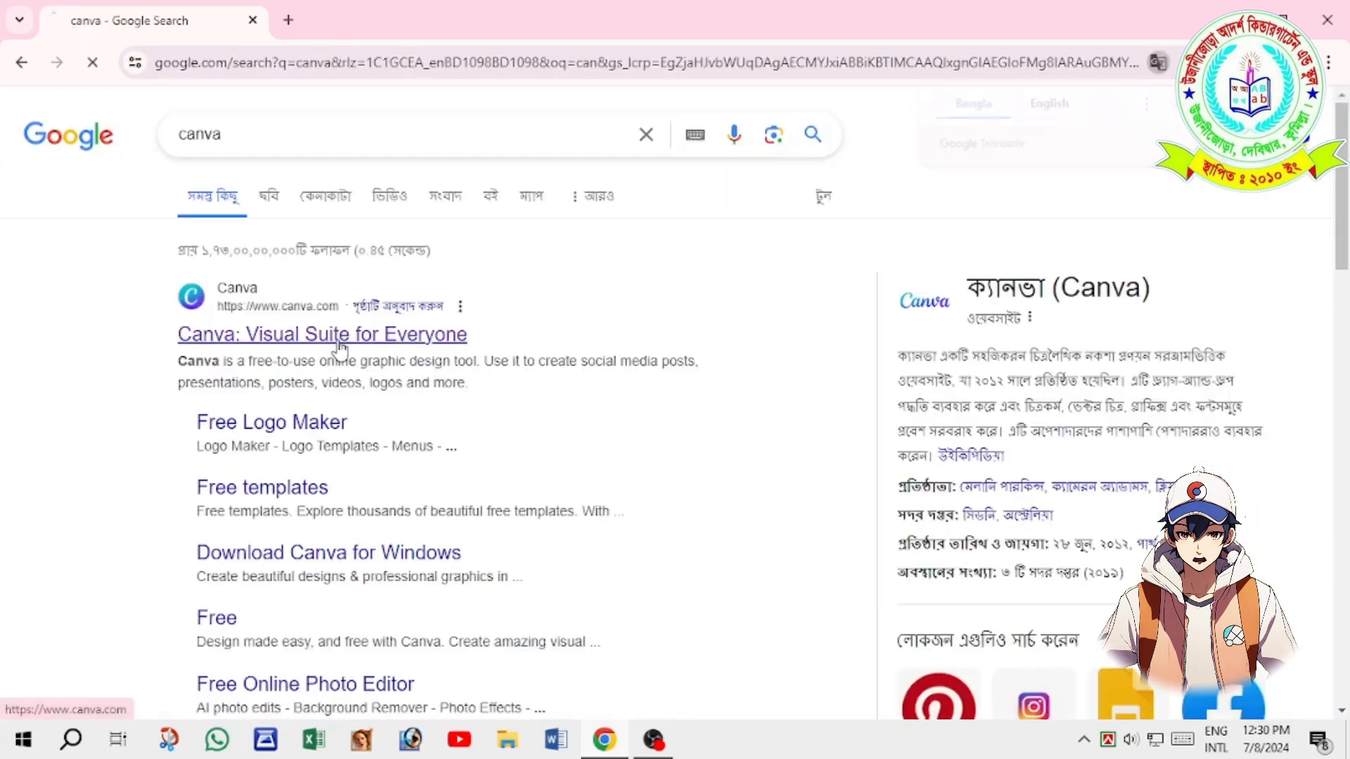
{"action": "left_click", "coordinate": [338, 349]}
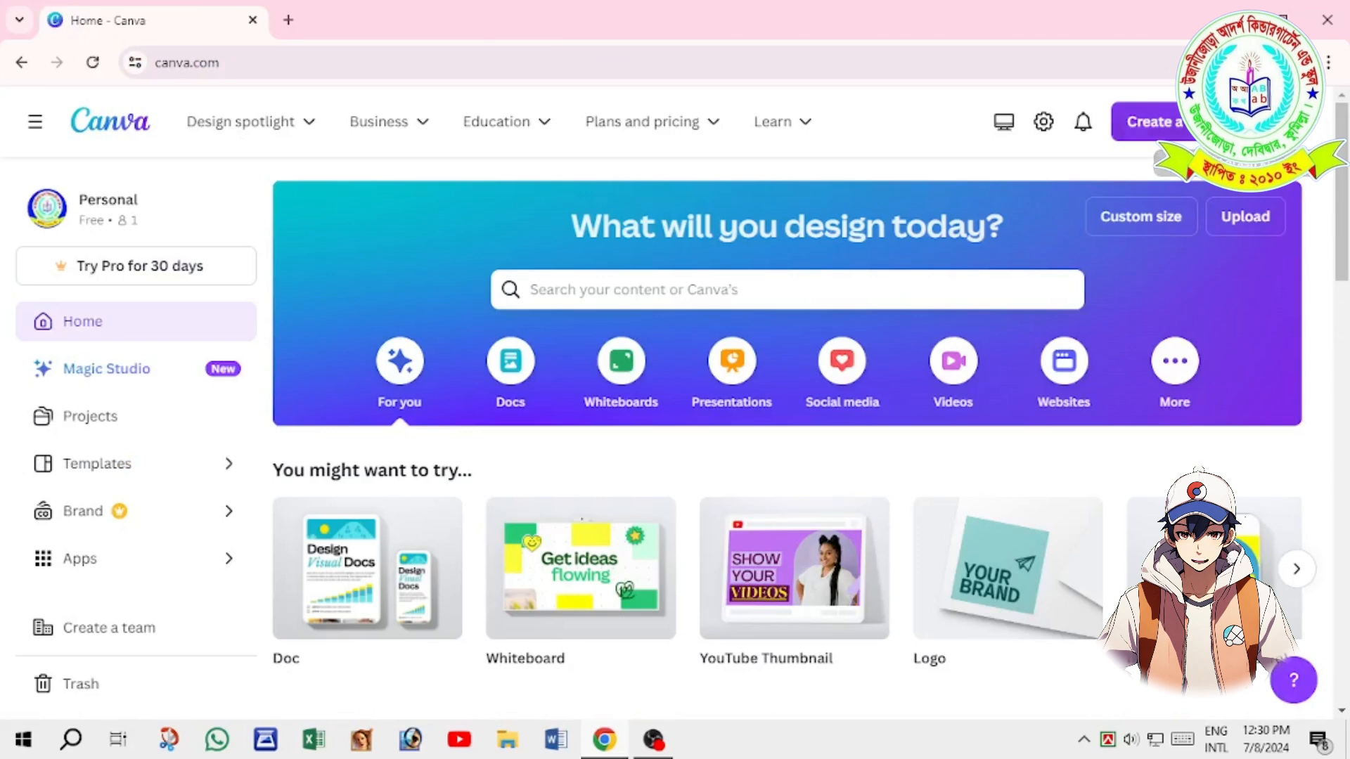
Create a new blank YouTube Thumbnail design.
{"action": "left_click", "coordinate": [1150, 122]}
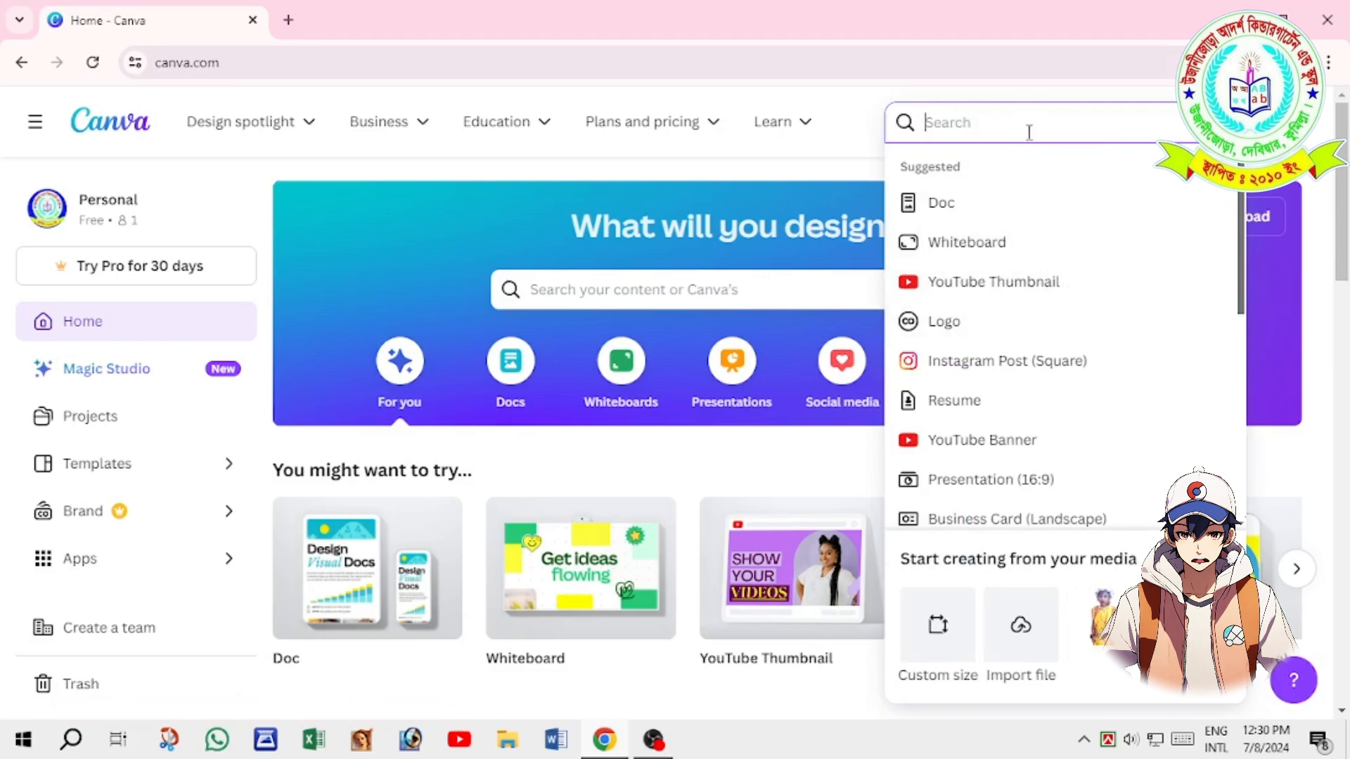
{"action": "left_click", "coordinate": [1020, 282]}
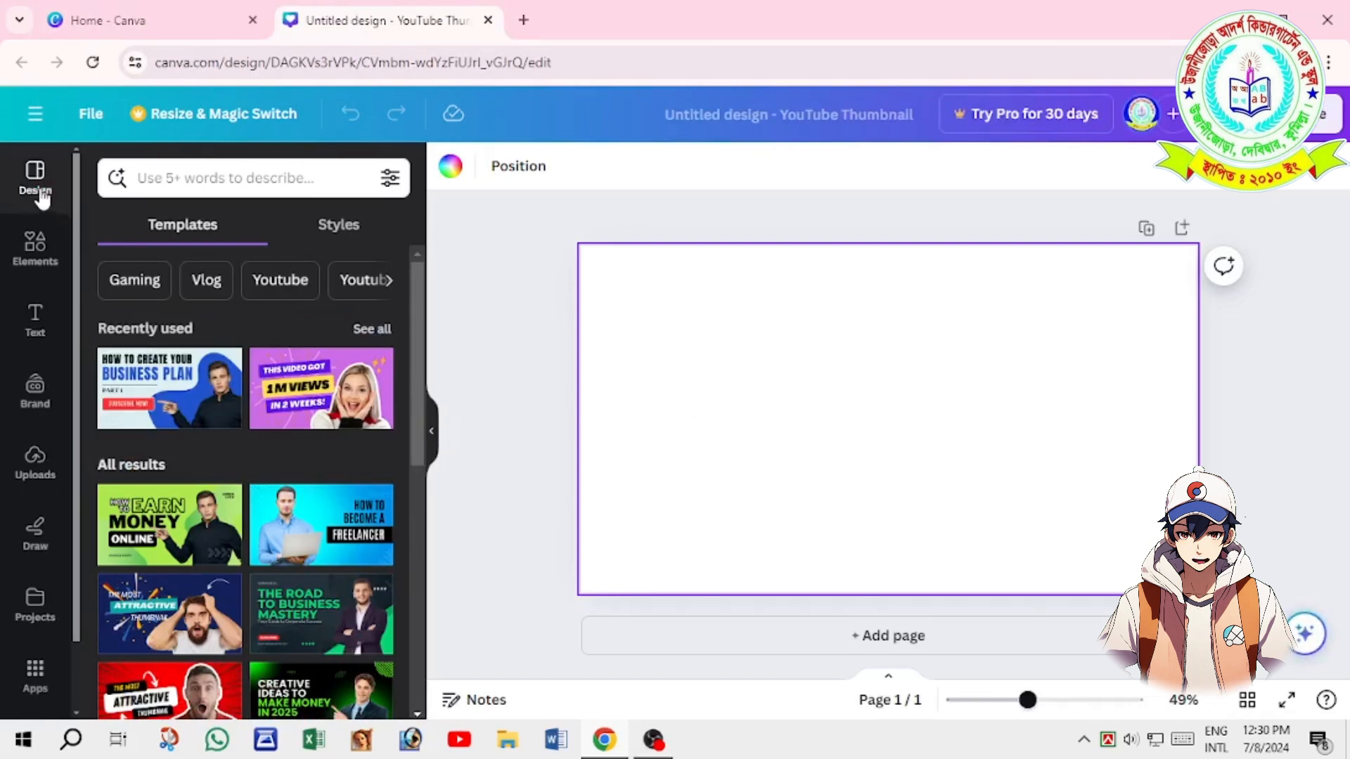
Browse the thumbnail templates and apply the blue-purple gradient "How to Become a Freelancer" one with the man holding a laptop.
{"action": "scroll", "coordinate": [211, 365], "scroll_direction": "down", "scroll_amount": 3}
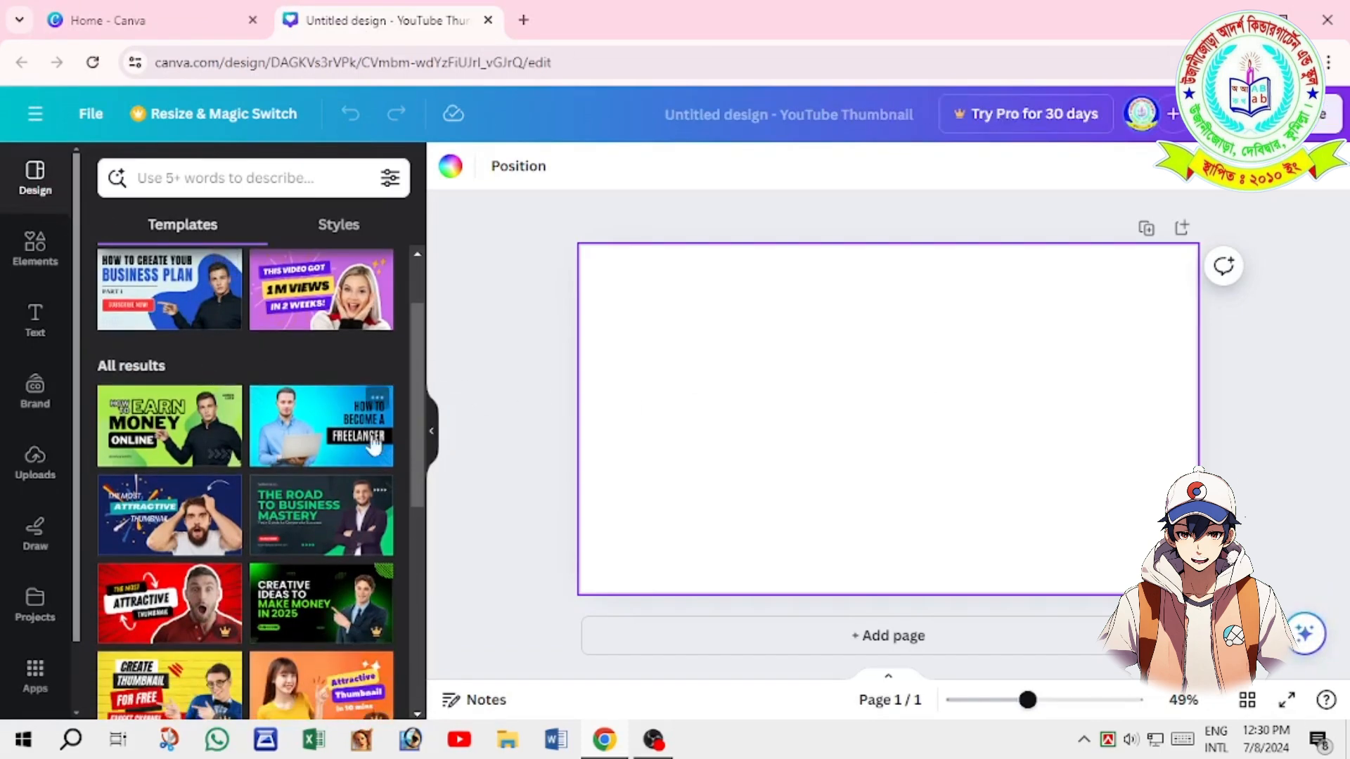
{"action": "scroll", "coordinate": [225, 436], "scroll_direction": "down", "scroll_amount": 4}
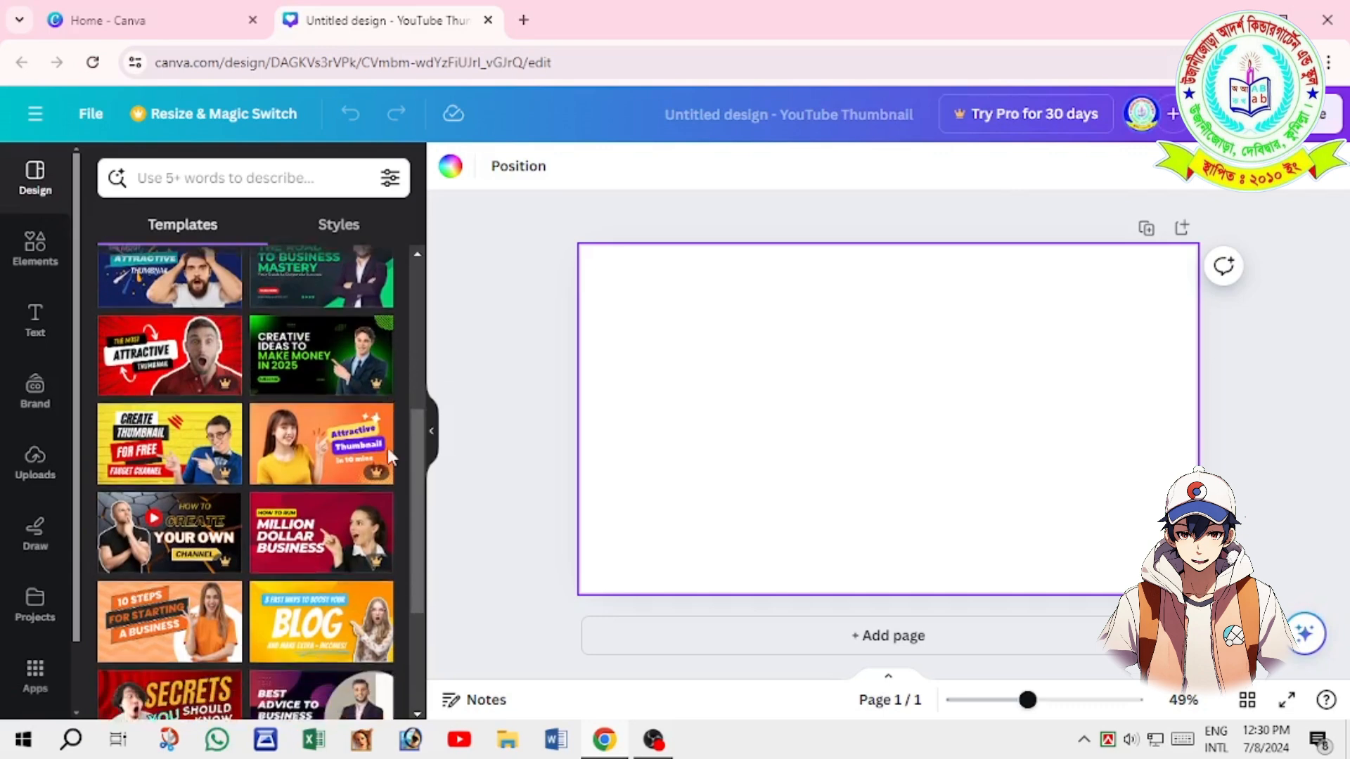
{"action": "scroll", "coordinate": [211, 502], "scroll_direction": "down", "scroll_amount": 5}
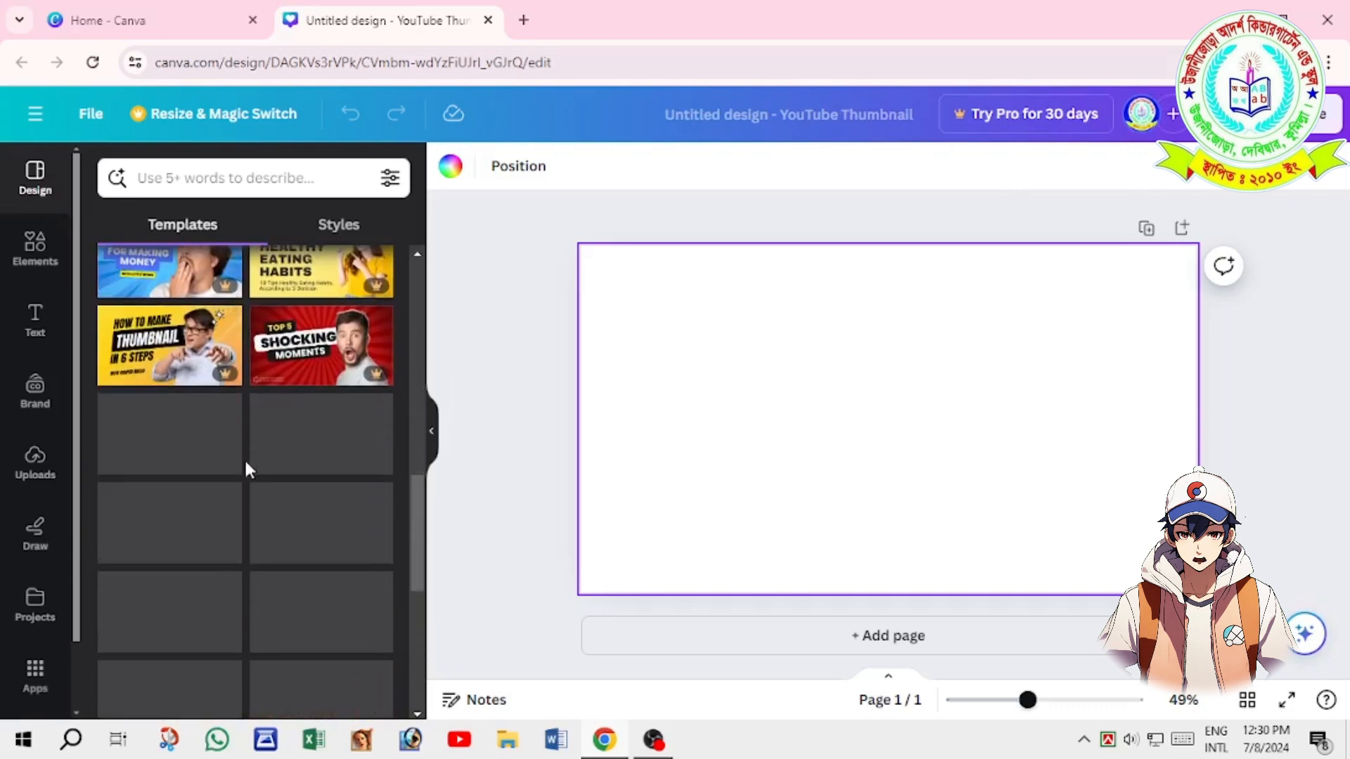
{"action": "scroll", "coordinate": [262, 507], "scroll_direction": "down", "scroll_amount": 2}
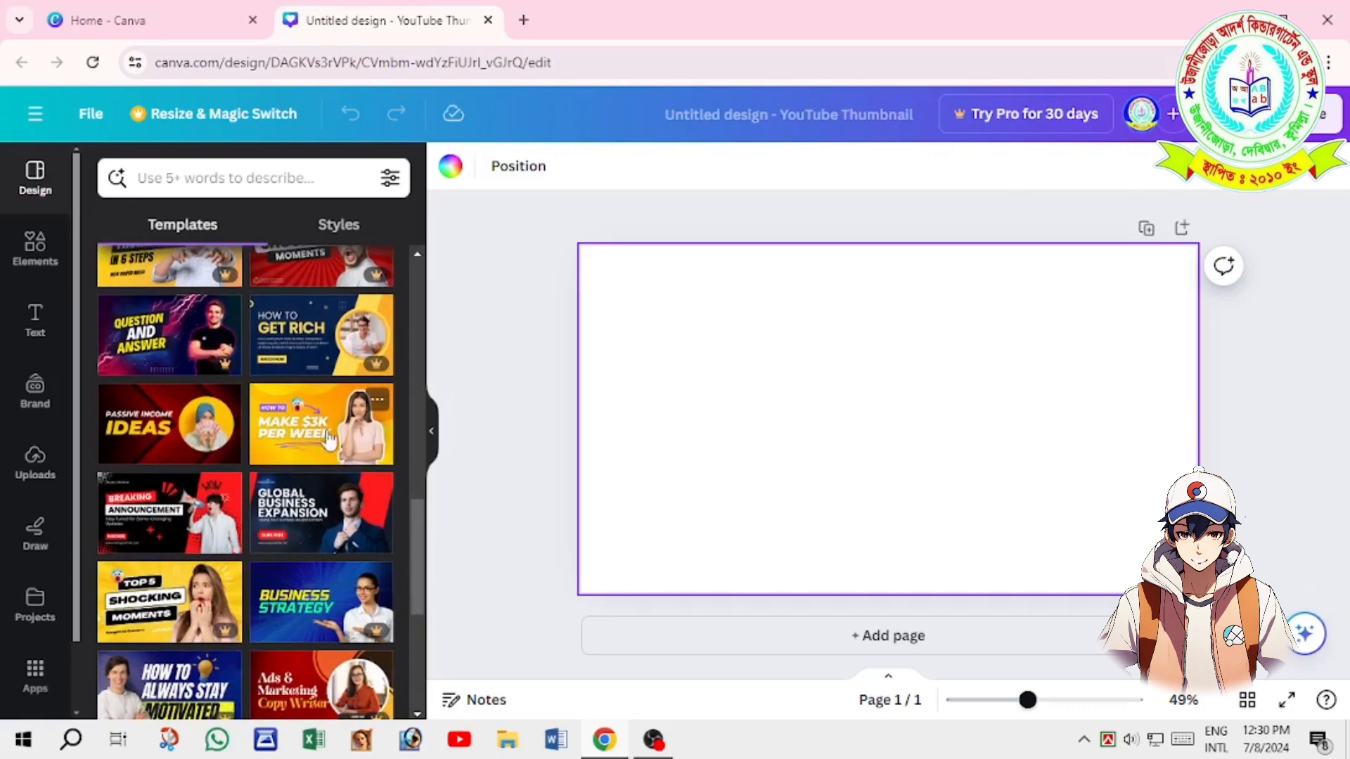
{"action": "scroll", "coordinate": [218, 467], "scroll_direction": "down", "scroll_amount": 2}
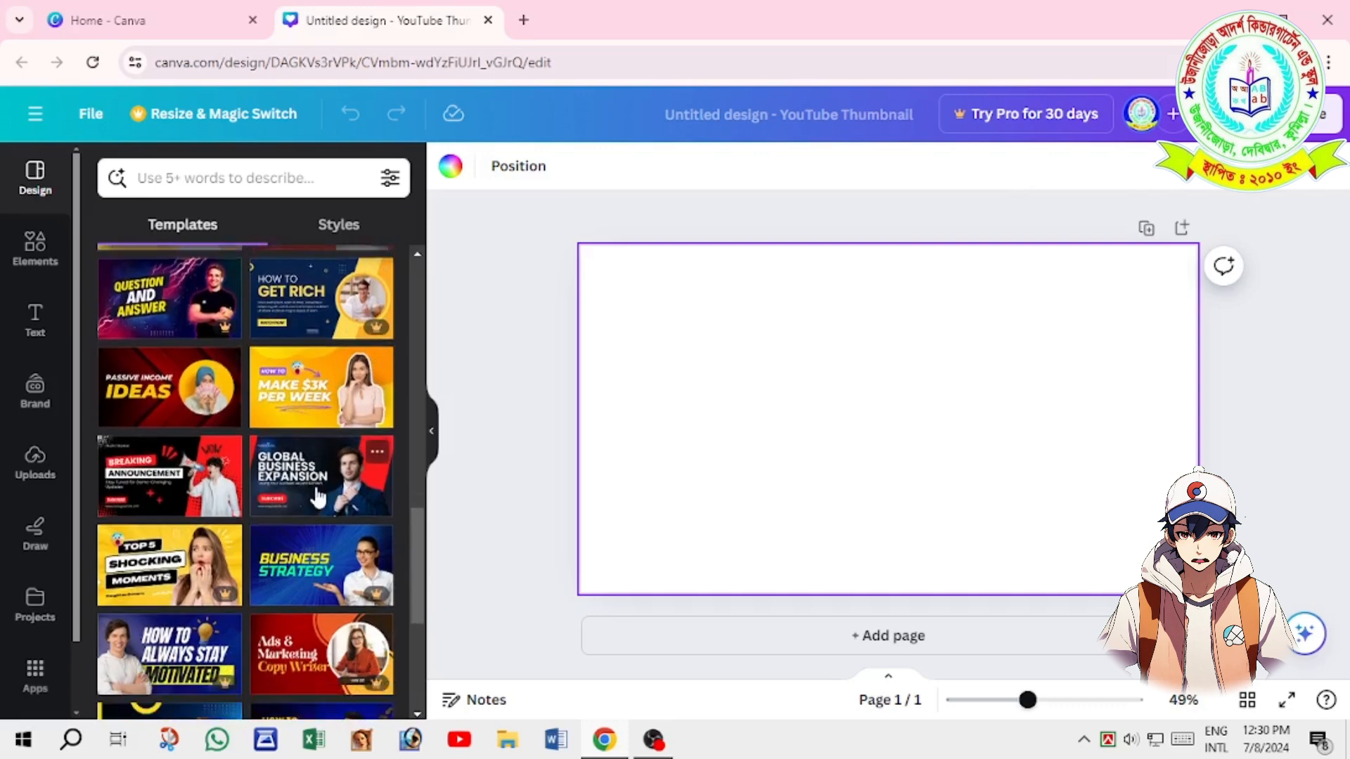
{"action": "scroll", "coordinate": [214, 341], "scroll_direction": "down", "scroll_amount": 4}
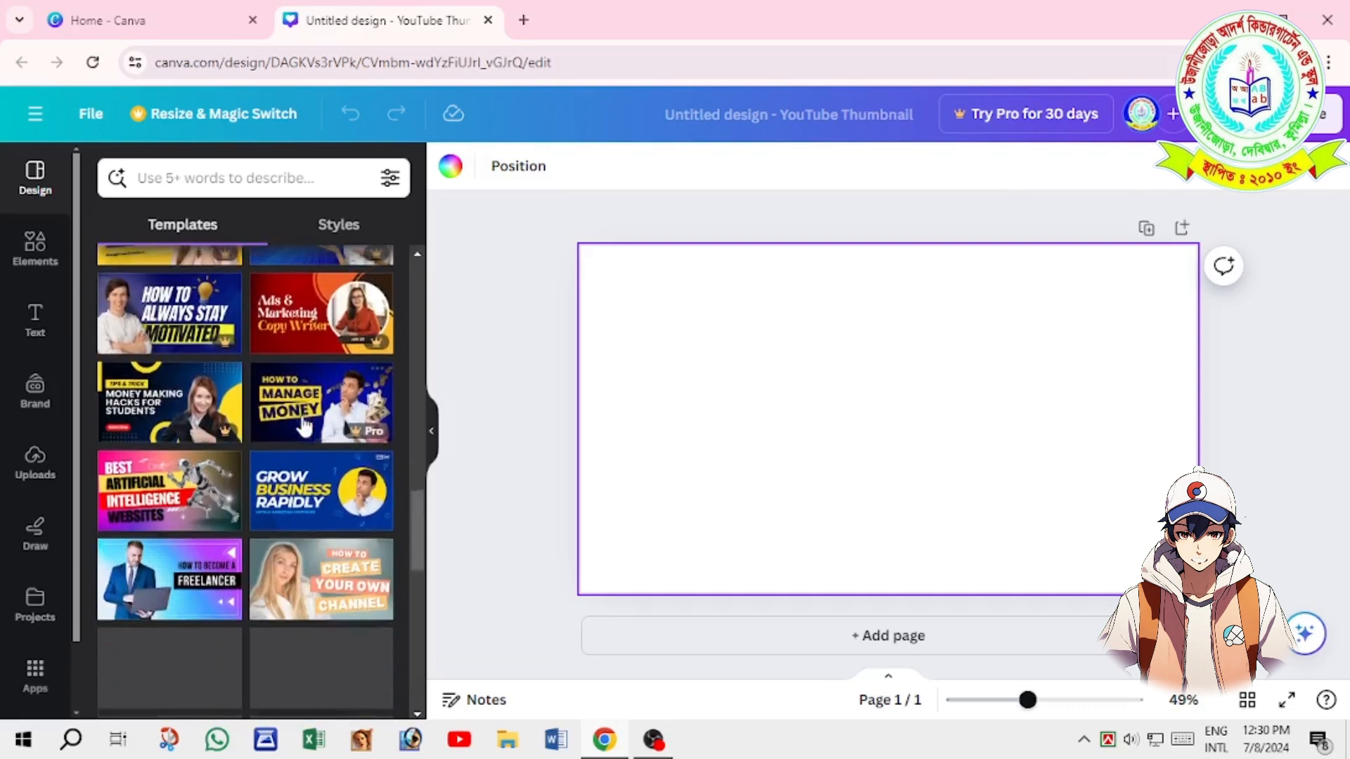
{"action": "scroll", "coordinate": [232, 492], "scroll_direction": "down", "scroll_amount": 3}
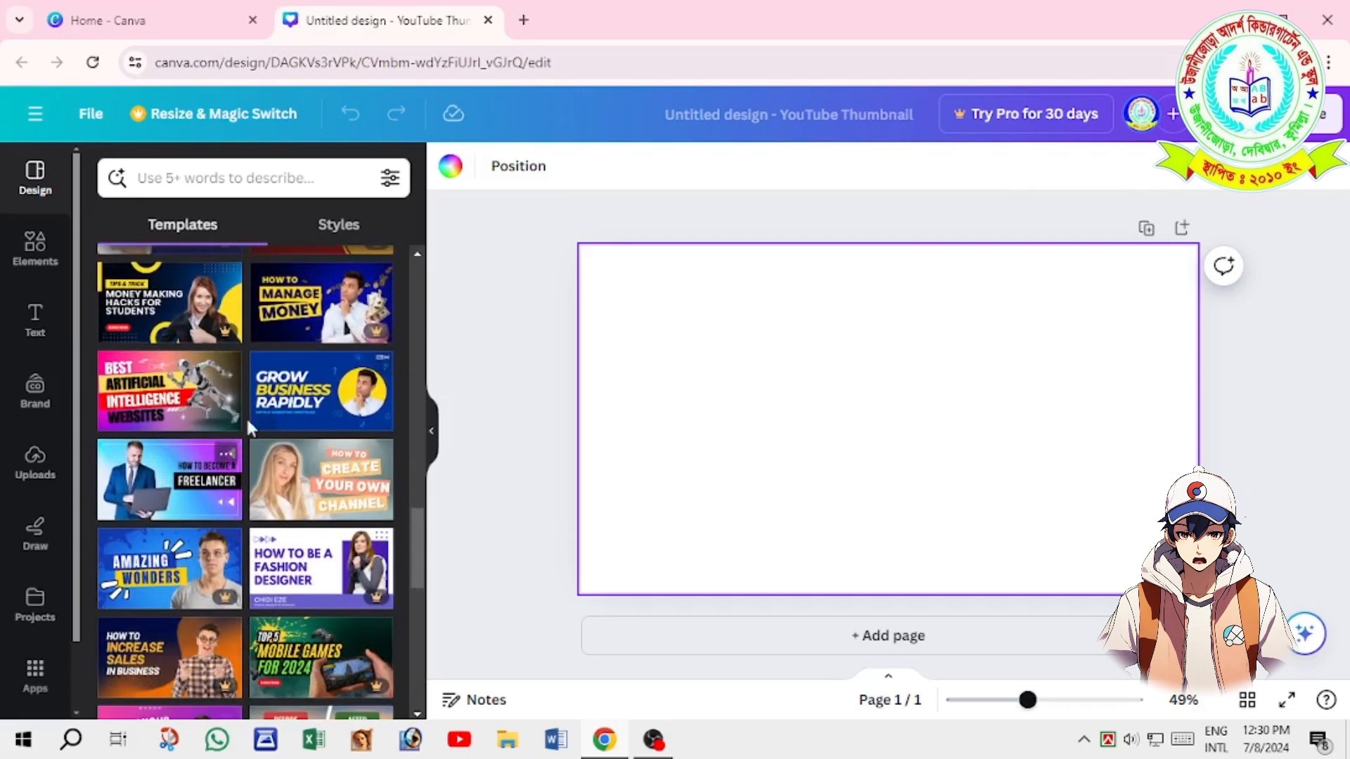
{"action": "left_click", "coordinate": [159, 390]}
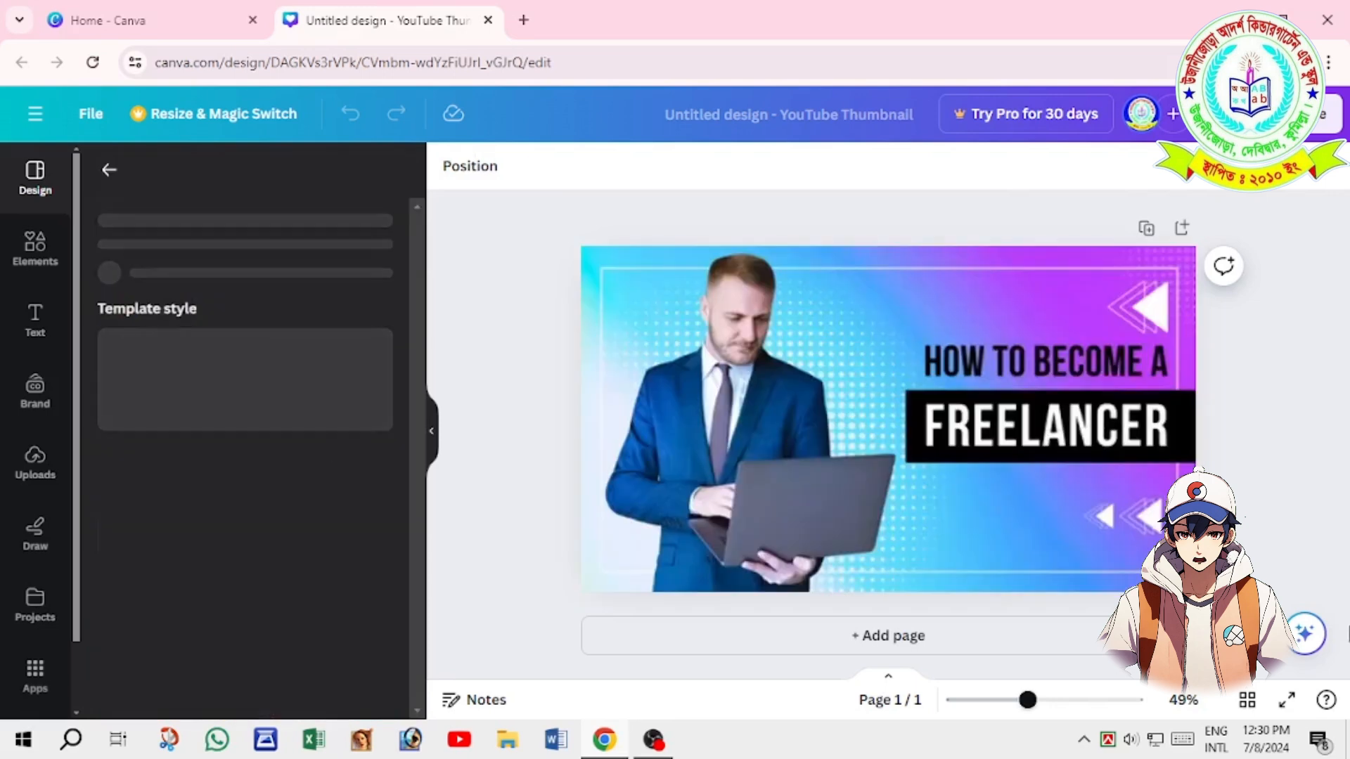
Delete the template's photo of the man with the laptop from the thumbnail.
{"action": "left_click", "coordinate": [775, 436]}
{"action": "left_click", "coordinate": [755, 382]}
{"action": "left_click", "coordinate": [715, 430]}
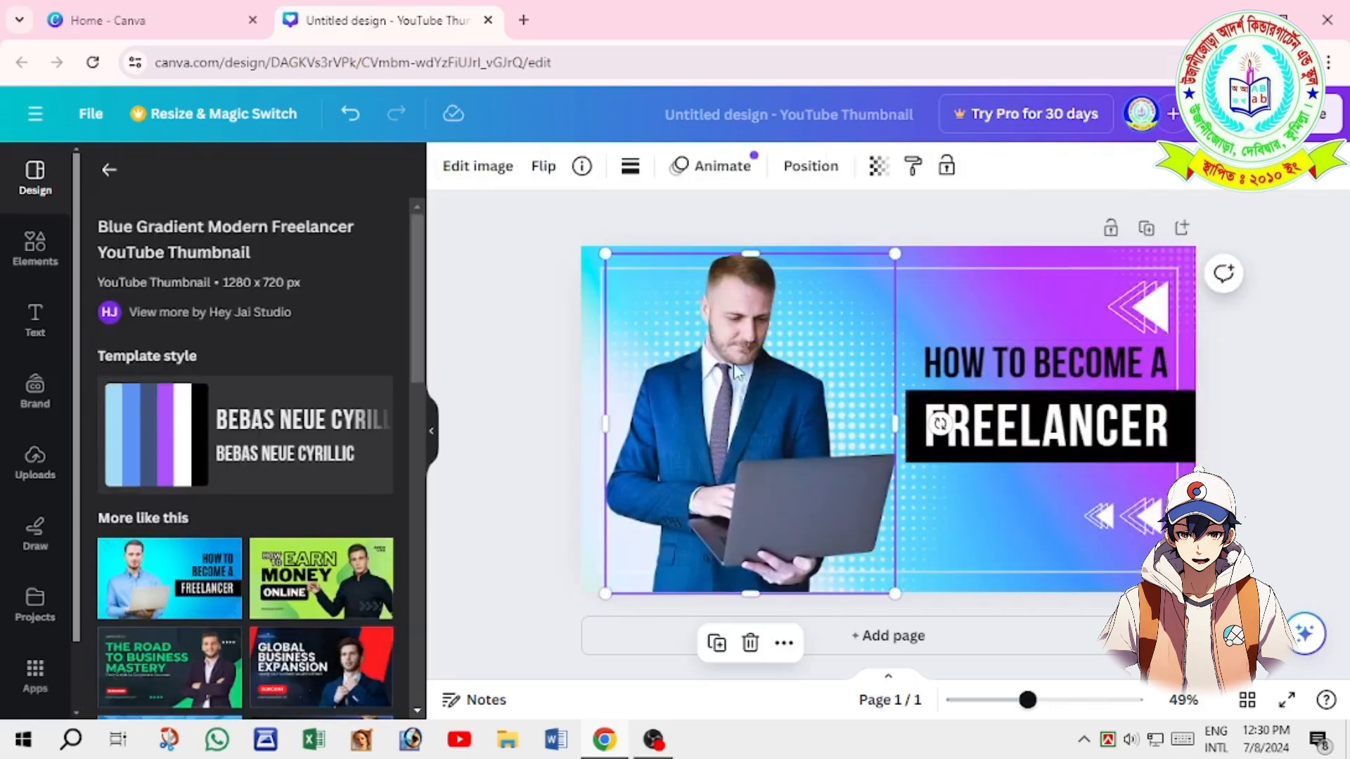
{"action": "key", "text": "Delete"}
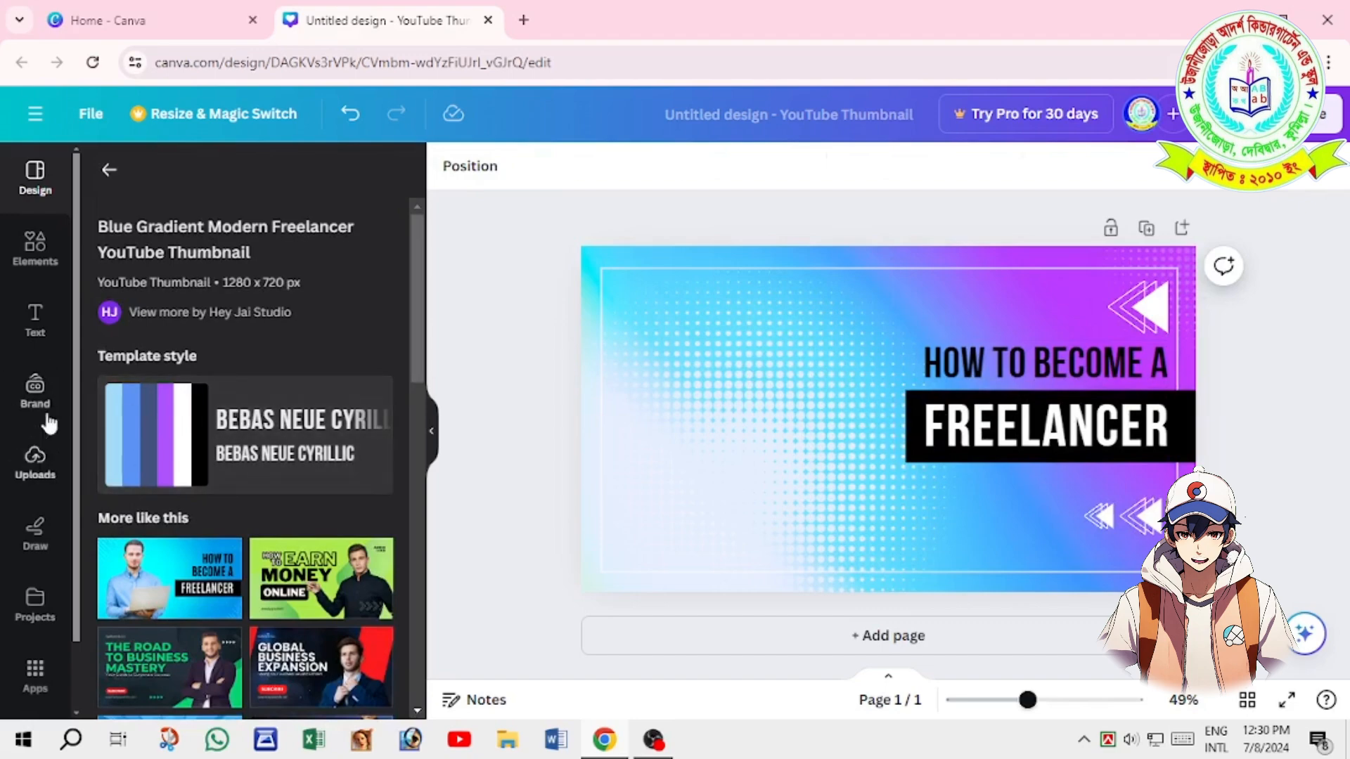
Add the uploaded cutout photo of the boy in the yellow shirt, enlarge it and place it in the thumbnail's lower-left area.
{"action": "left_click", "coordinate": [40, 476]}
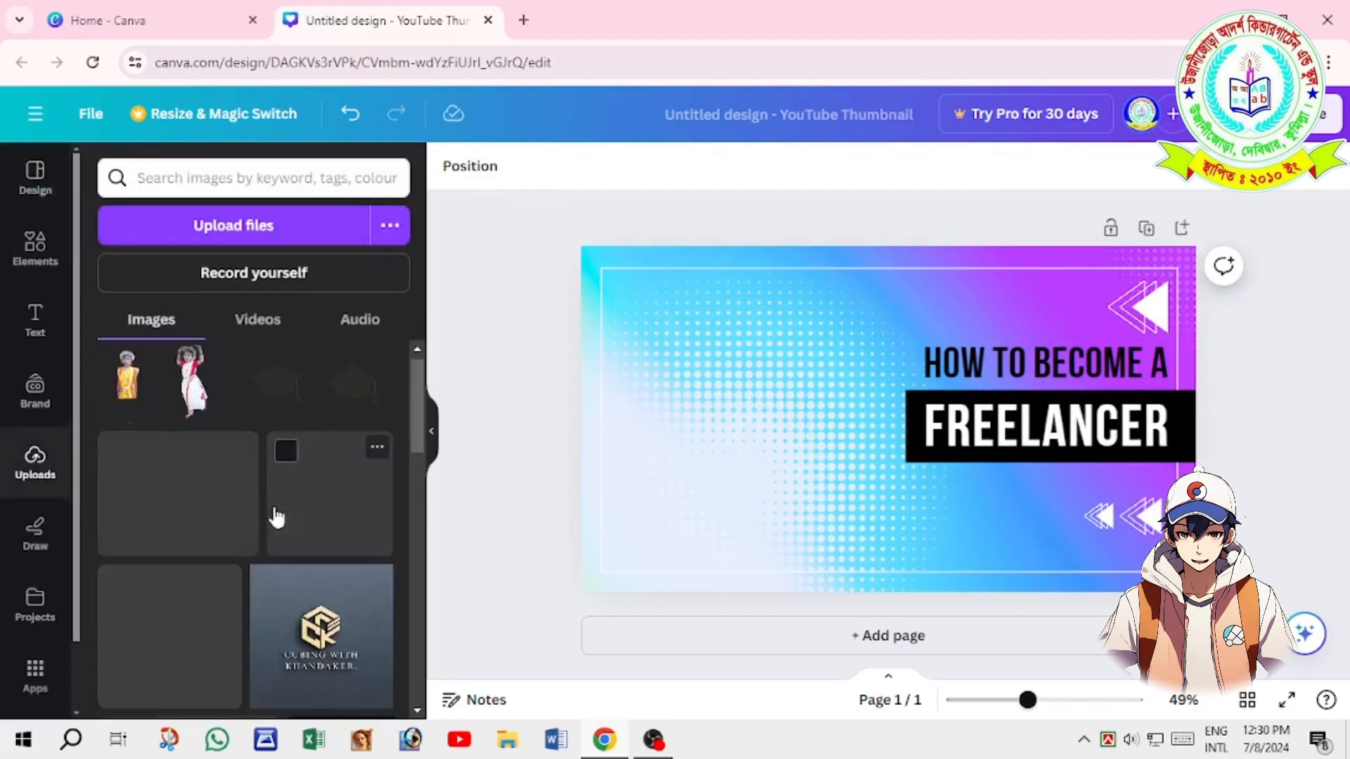
{"action": "scroll", "coordinate": [280, 510], "scroll_direction": "down", "scroll_amount": 5}
{"action": "scroll", "coordinate": [281, 501], "scroll_direction": "down", "scroll_amount": 10}
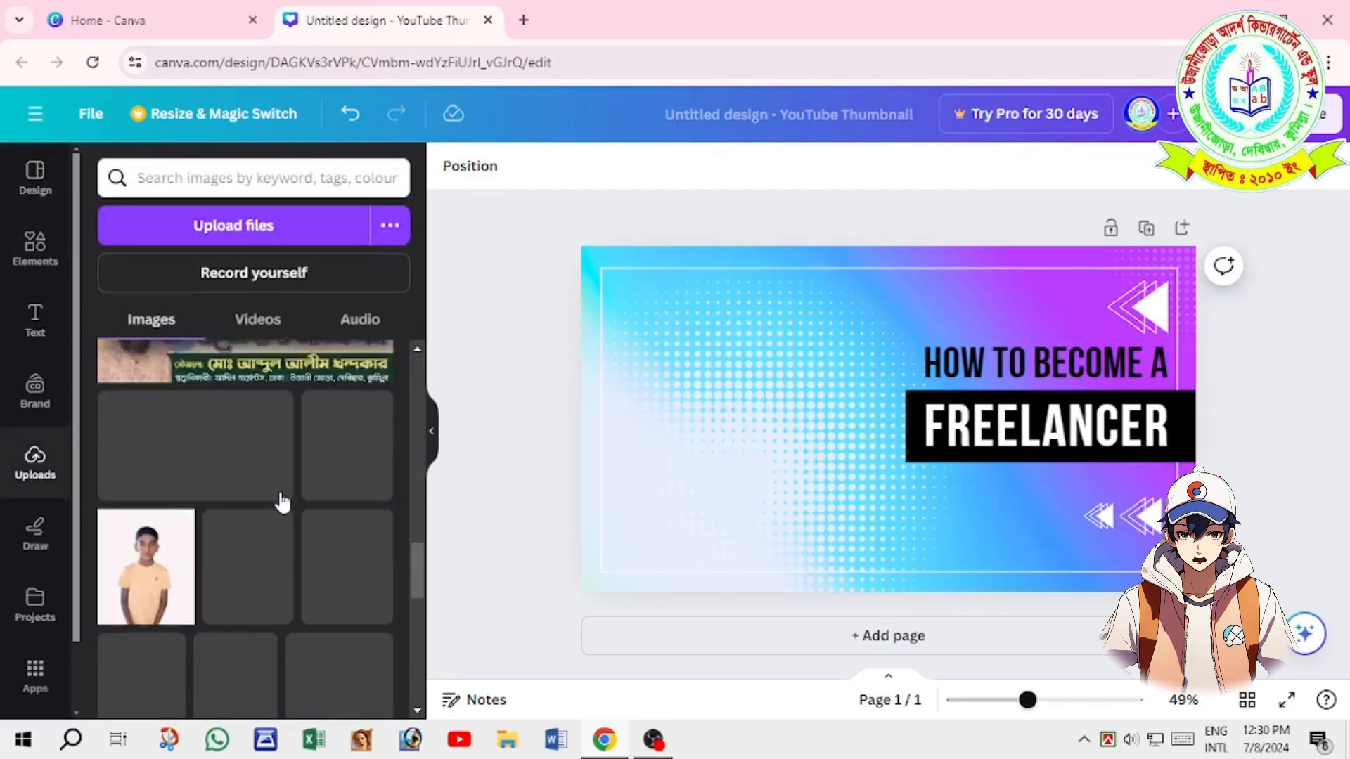
{"action": "left_click", "coordinate": [345, 450]}
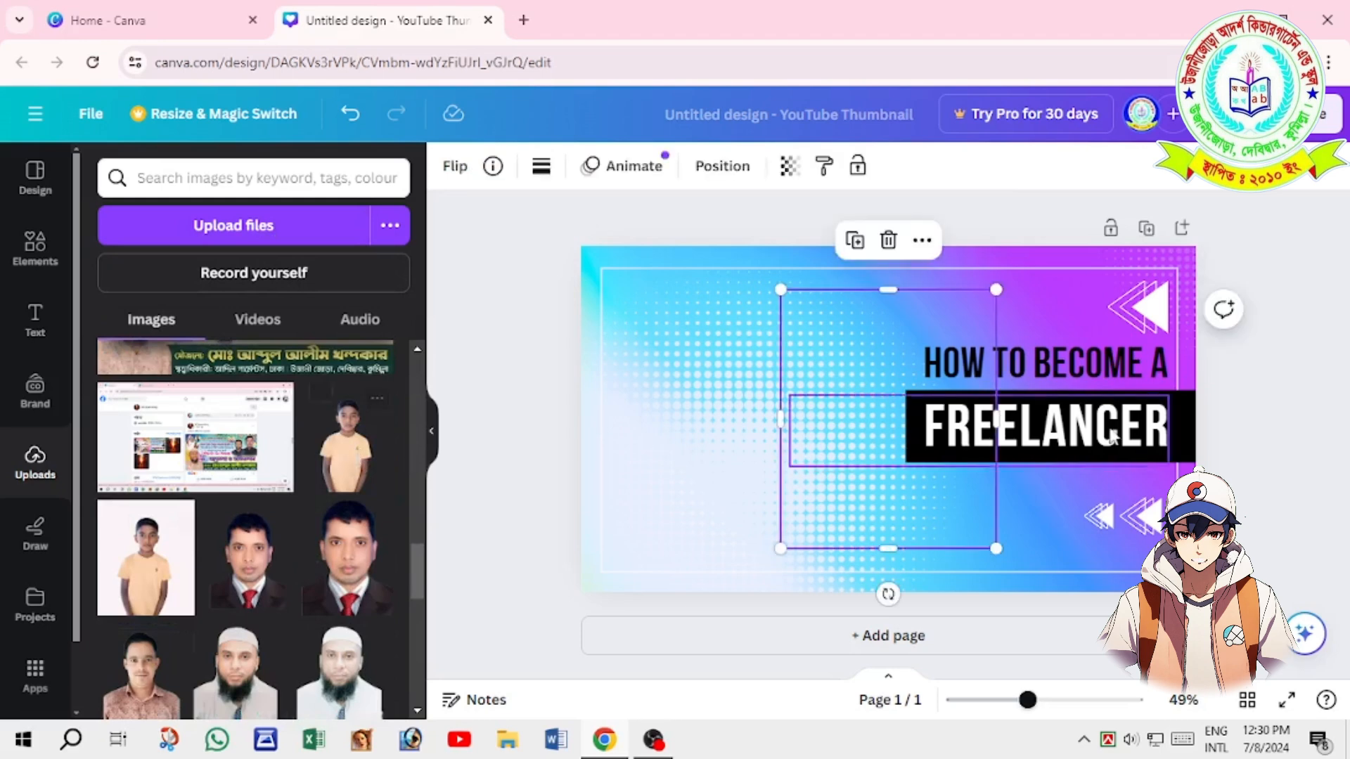
{"action": "left_click_drag", "start_coordinate": [876, 490], "coordinate": [693, 534]}
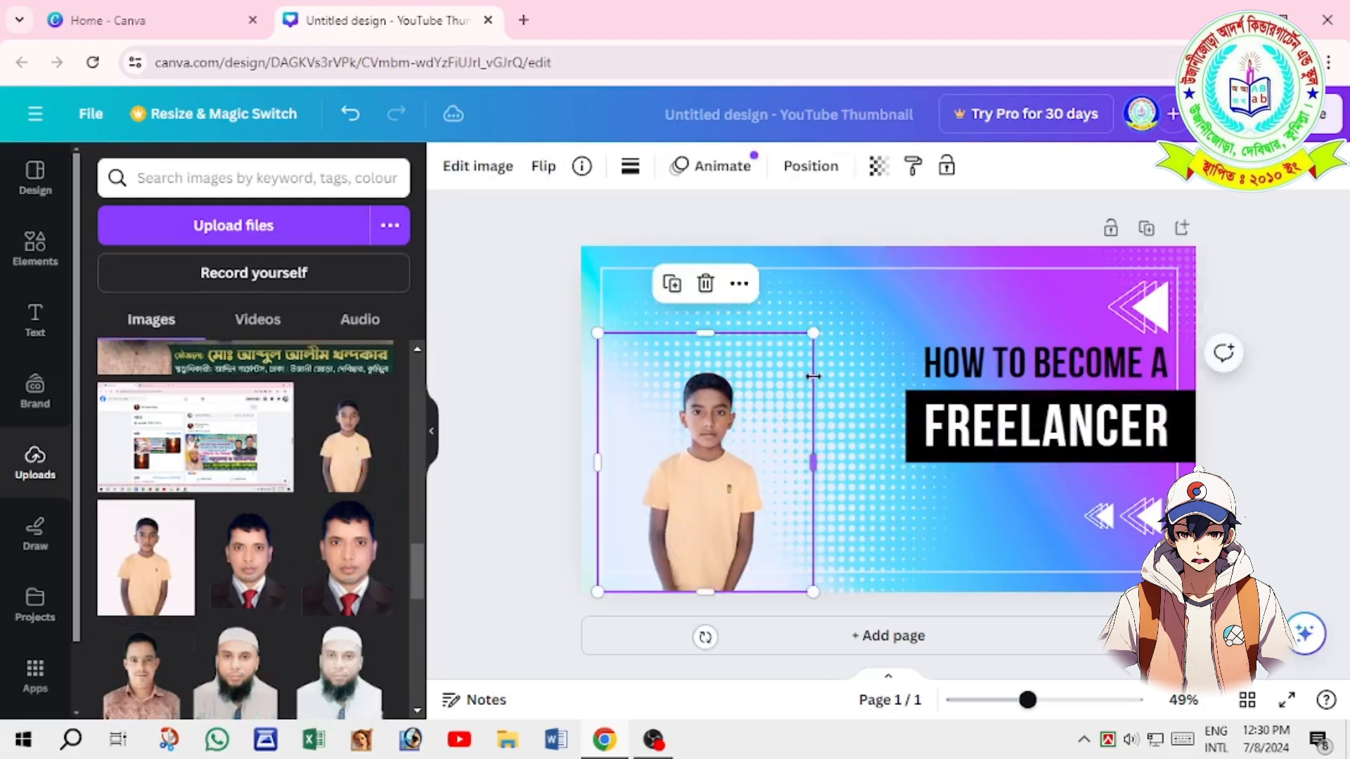
{"action": "left_click_drag", "start_coordinate": [814, 336], "coordinate": [929, 191]}
{"action": "left_click_drag", "start_coordinate": [712, 457], "coordinate": [656, 493]}
{"action": "left_click", "coordinate": [1055, 367]}
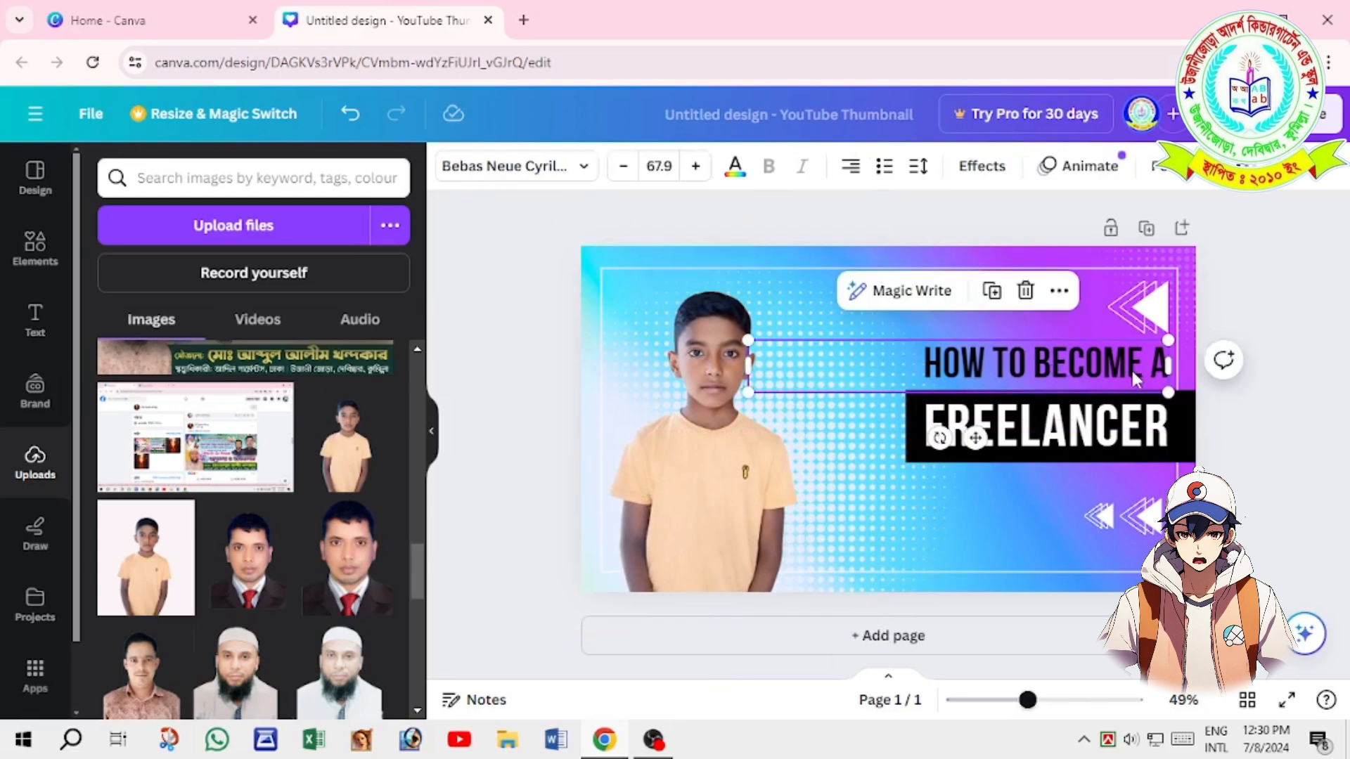
{"action": "left_click", "coordinate": [1140, 371]}
{"action": "key", "text": "BackSpace"}
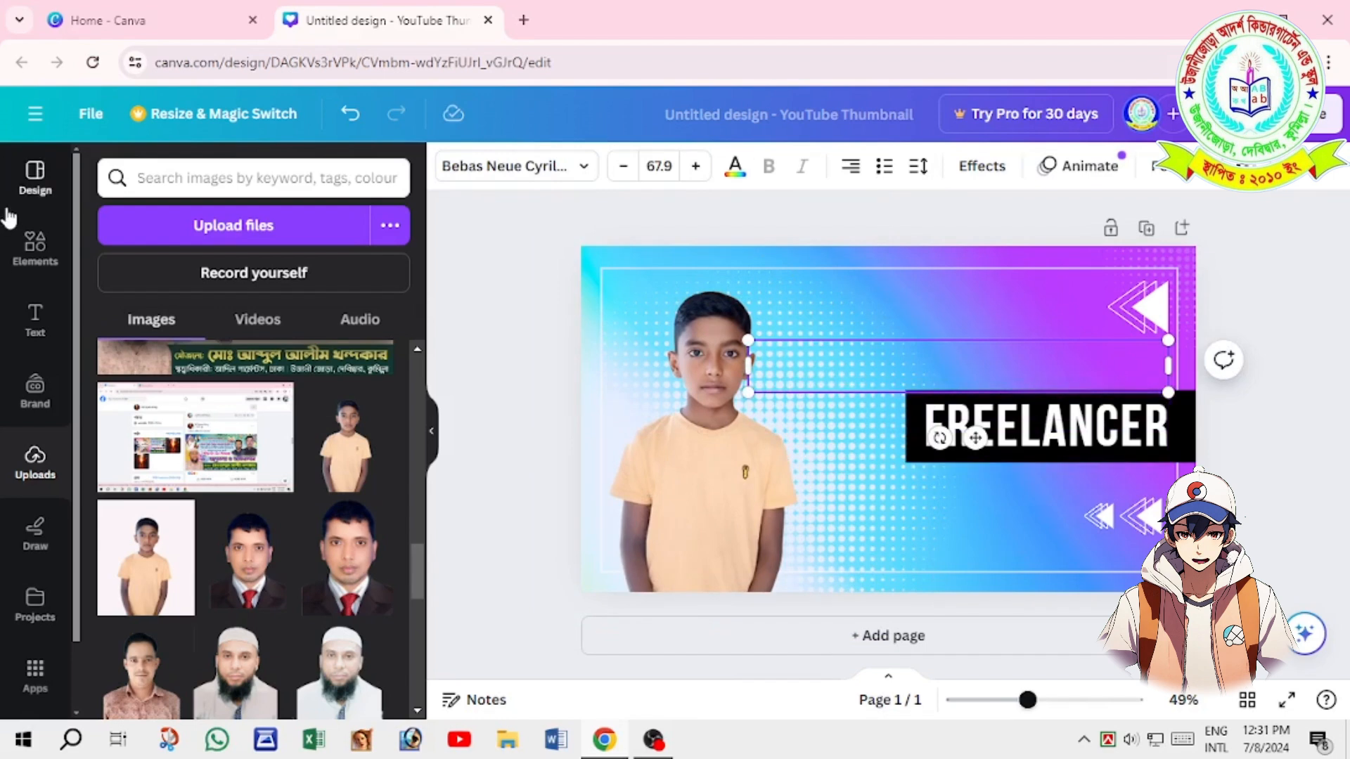
{"action": "left_click", "coordinate": [28, 196]}
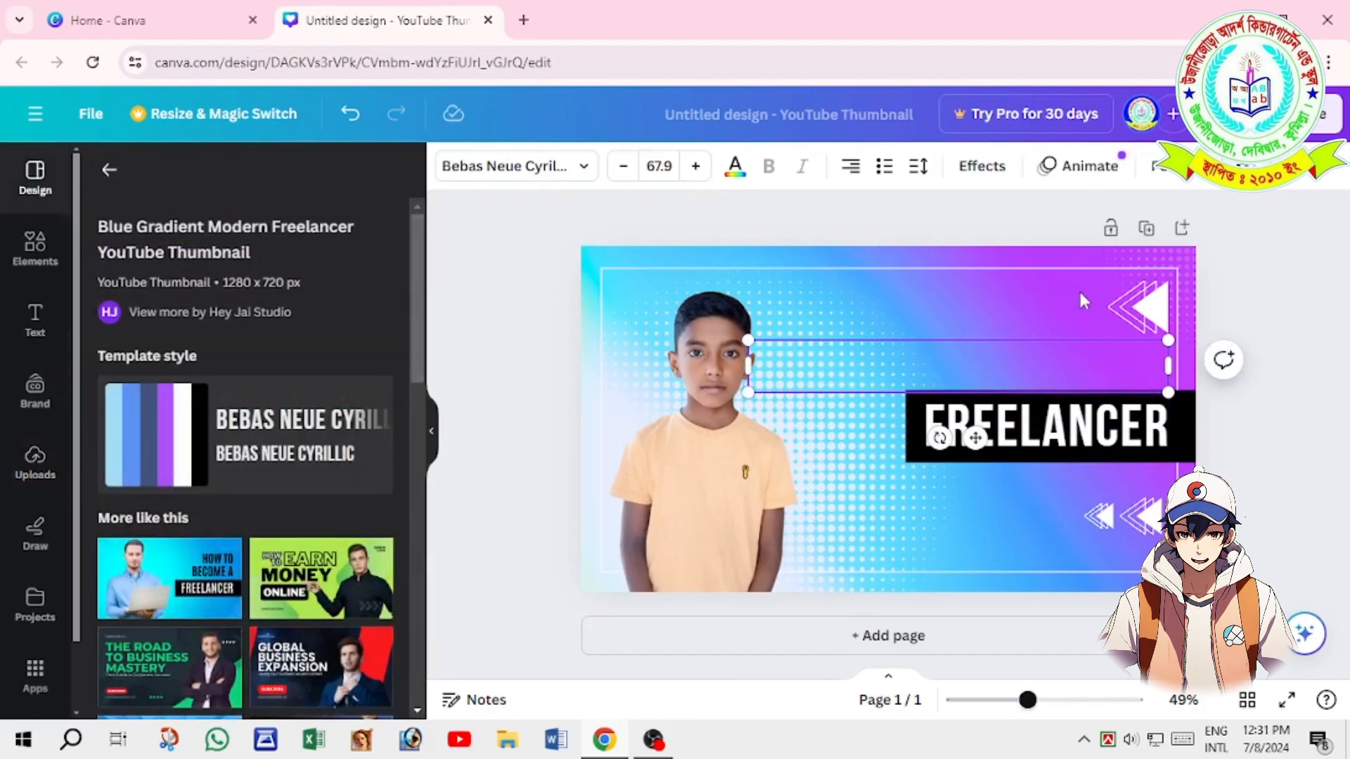
{"action": "left_click", "coordinate": [1047, 302]}
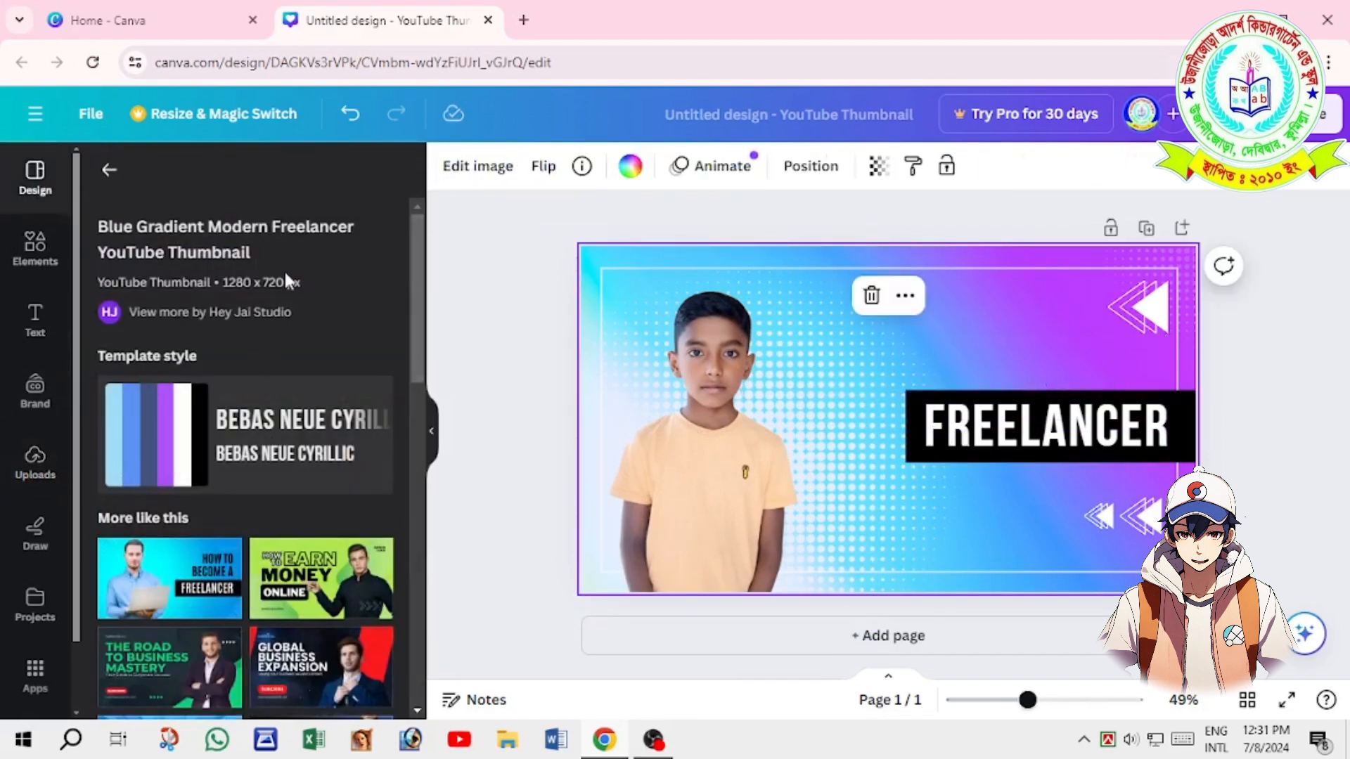
{"action": "key", "text": "ctrl+z"}
Replace the "HOW TO BECOME A" heading text with "YOUTUBE THUMDNAIL".
{"action": "left_click", "coordinate": [1060, 370]}
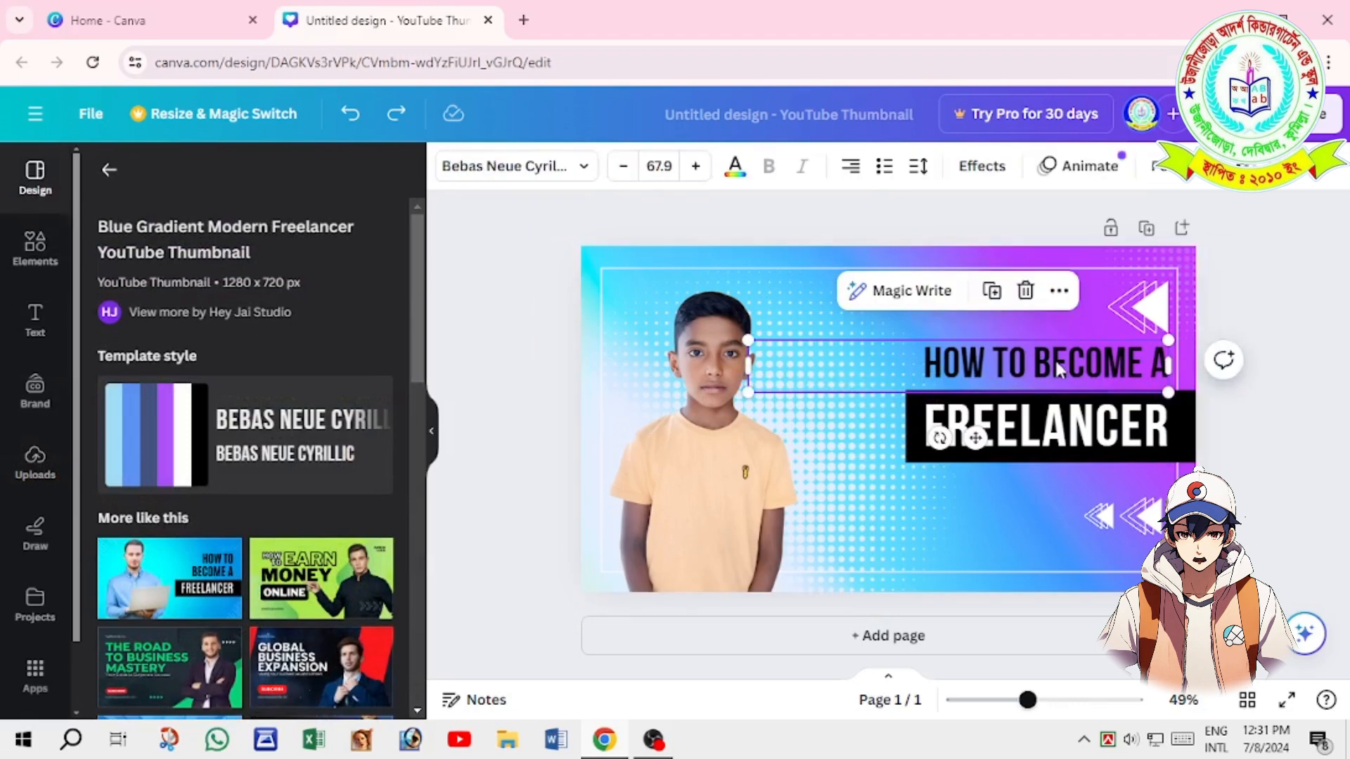
{"action": "left_click", "coordinate": [1057, 363]}
{"action": "key", "text": "BackSpace"}
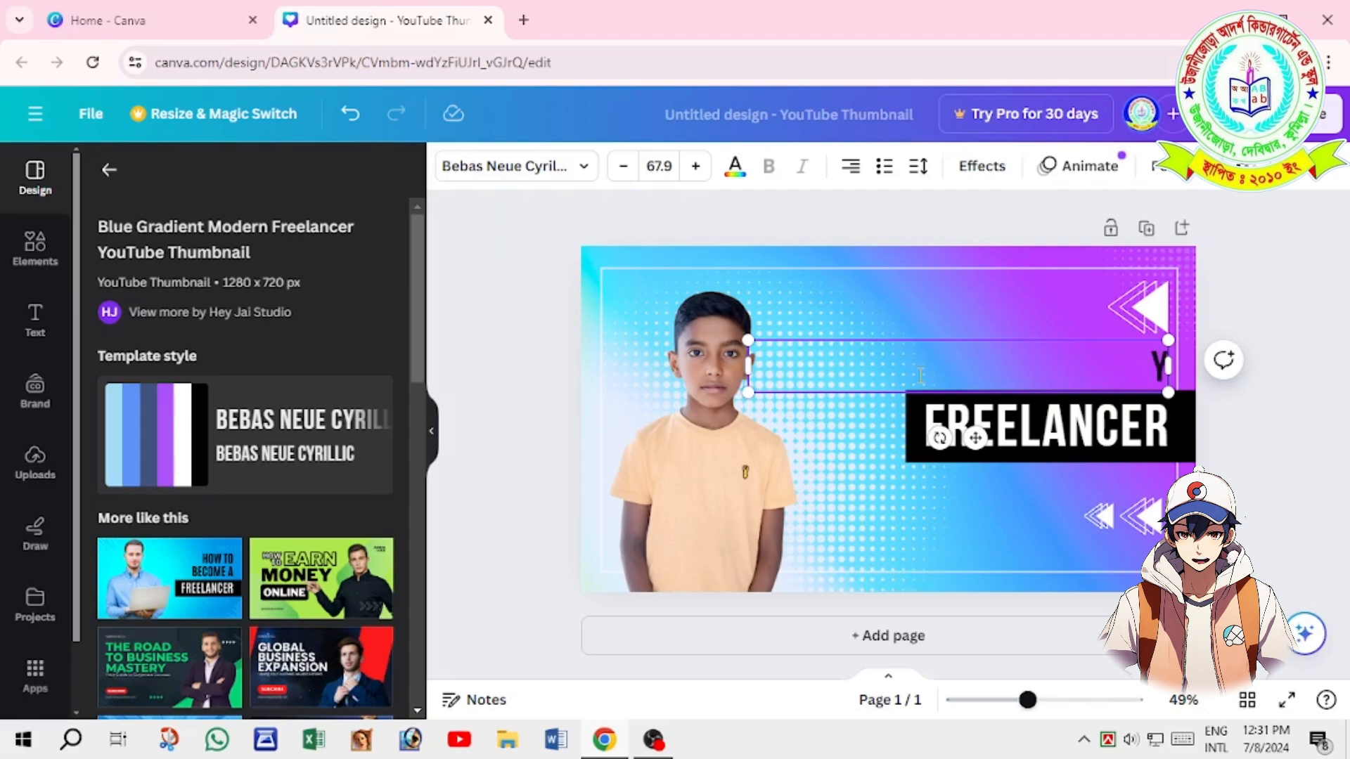
{"action": "type", "text": "TU"}
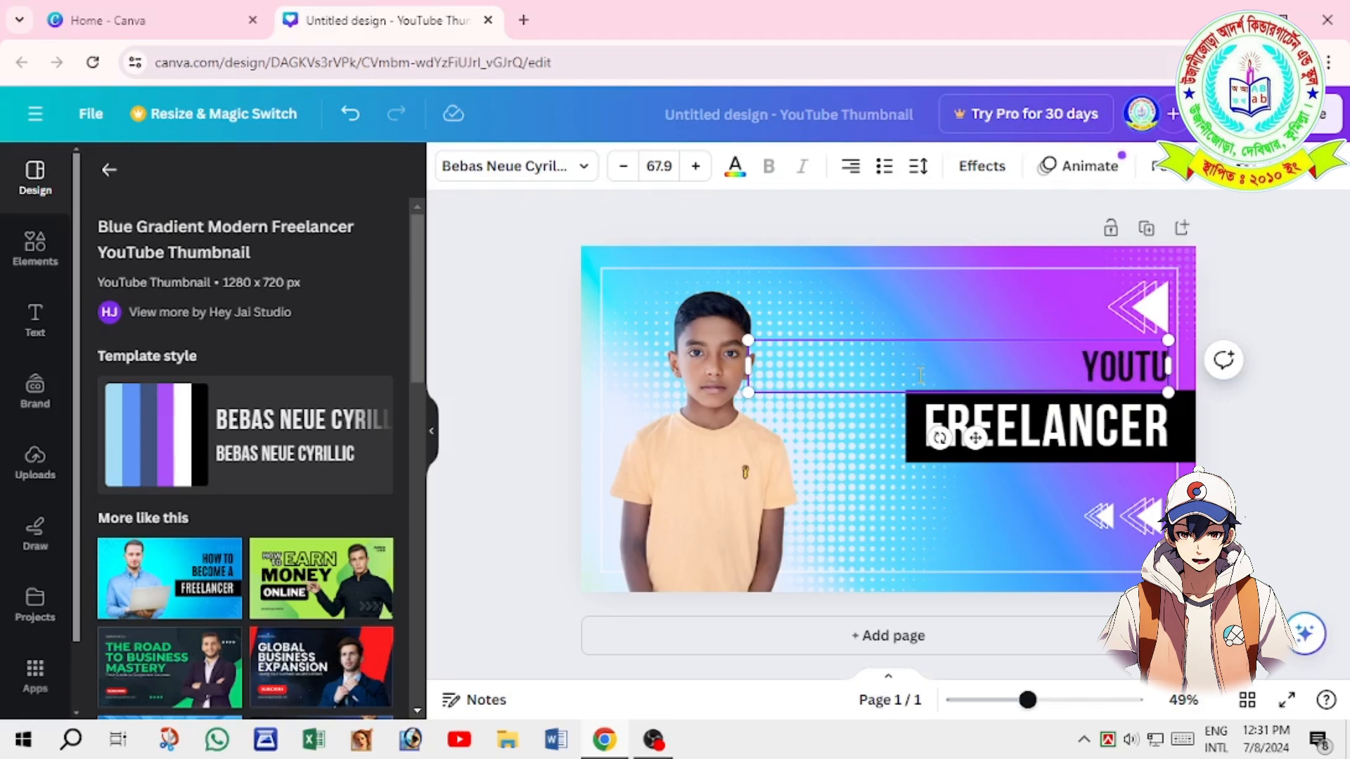
{"action": "type", "text": "BE T"}
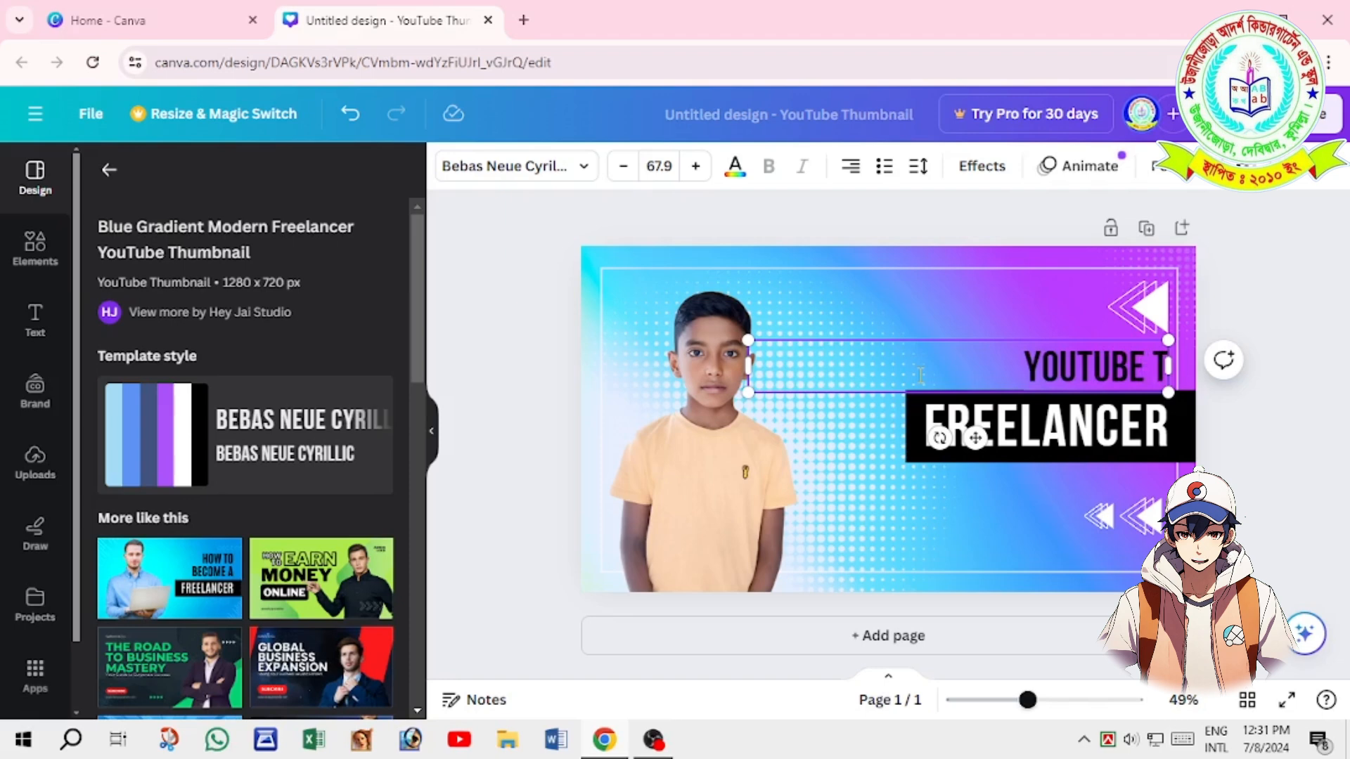
{"action": "type", "text": "HU"}
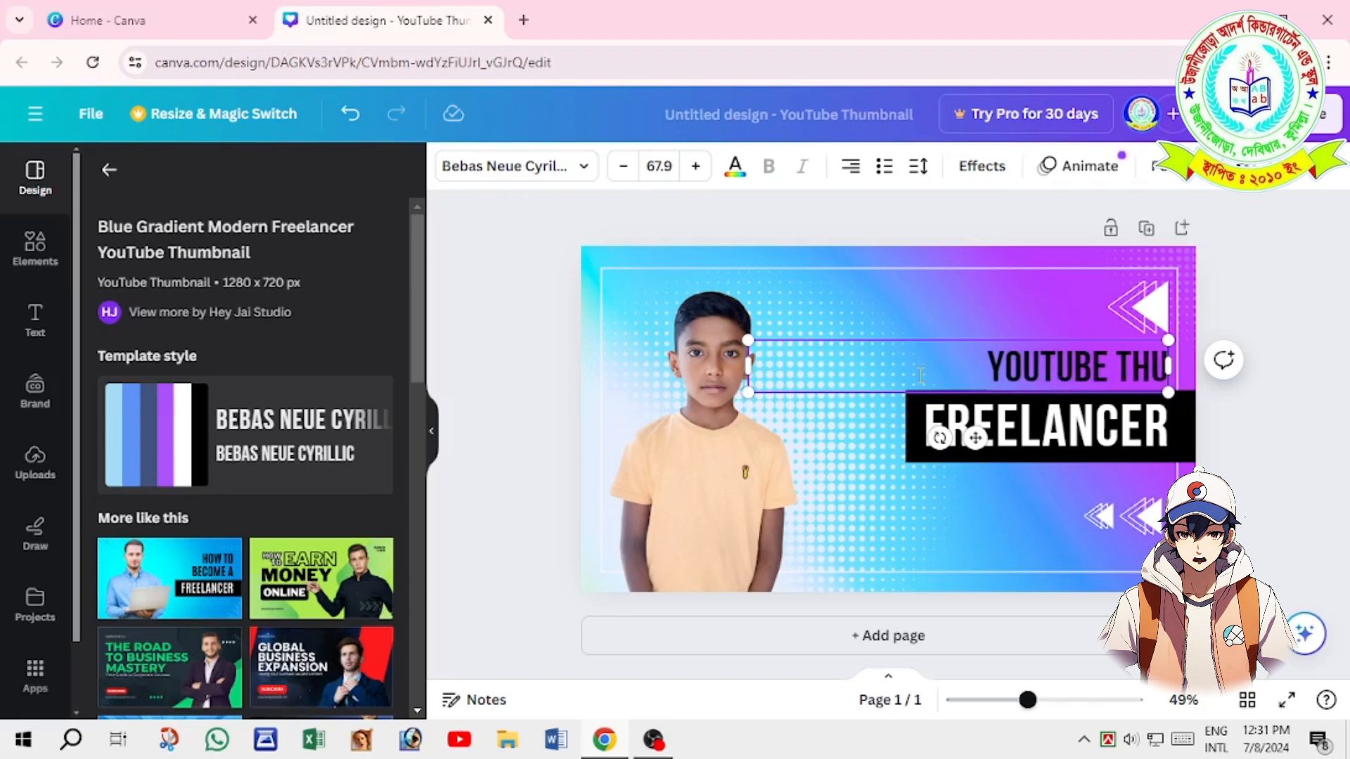
{"action": "type", "text": "MD"}
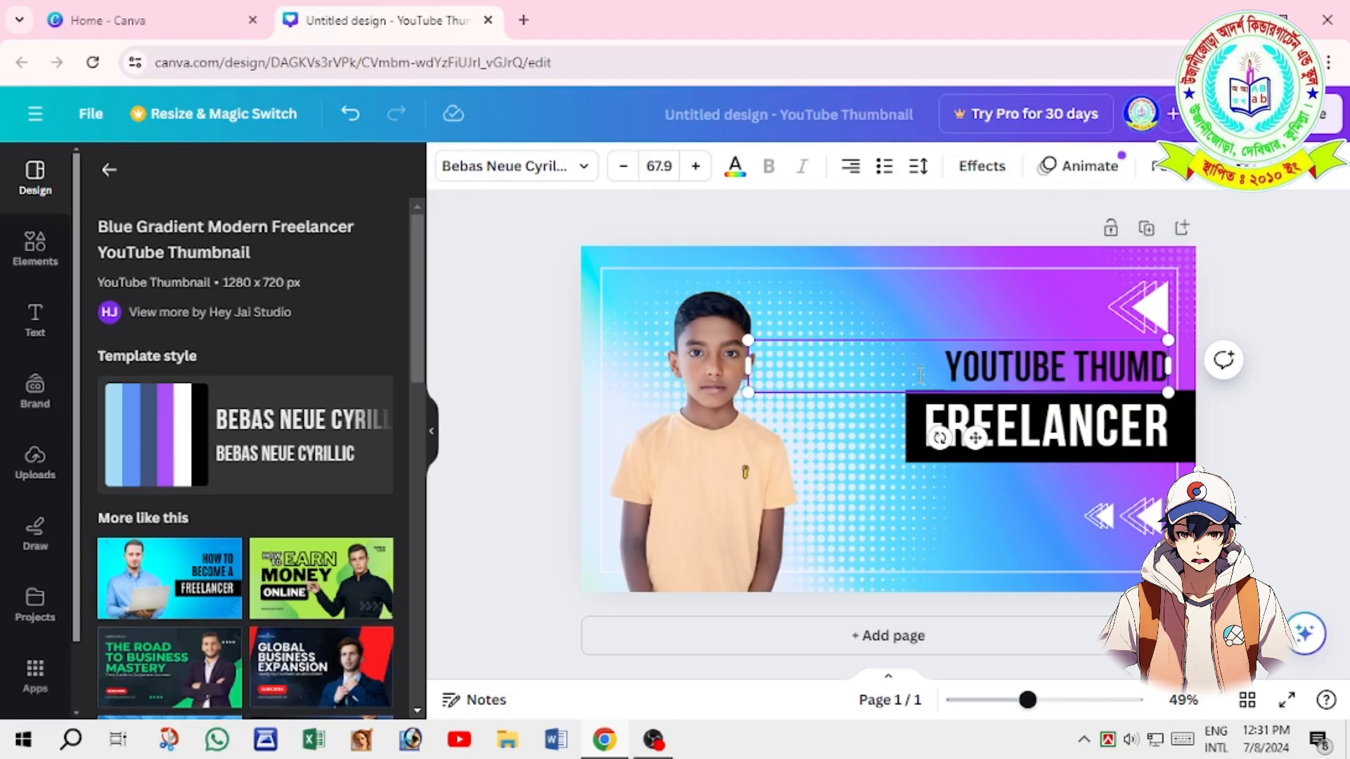
{"action": "type", "text": "NAIL"}
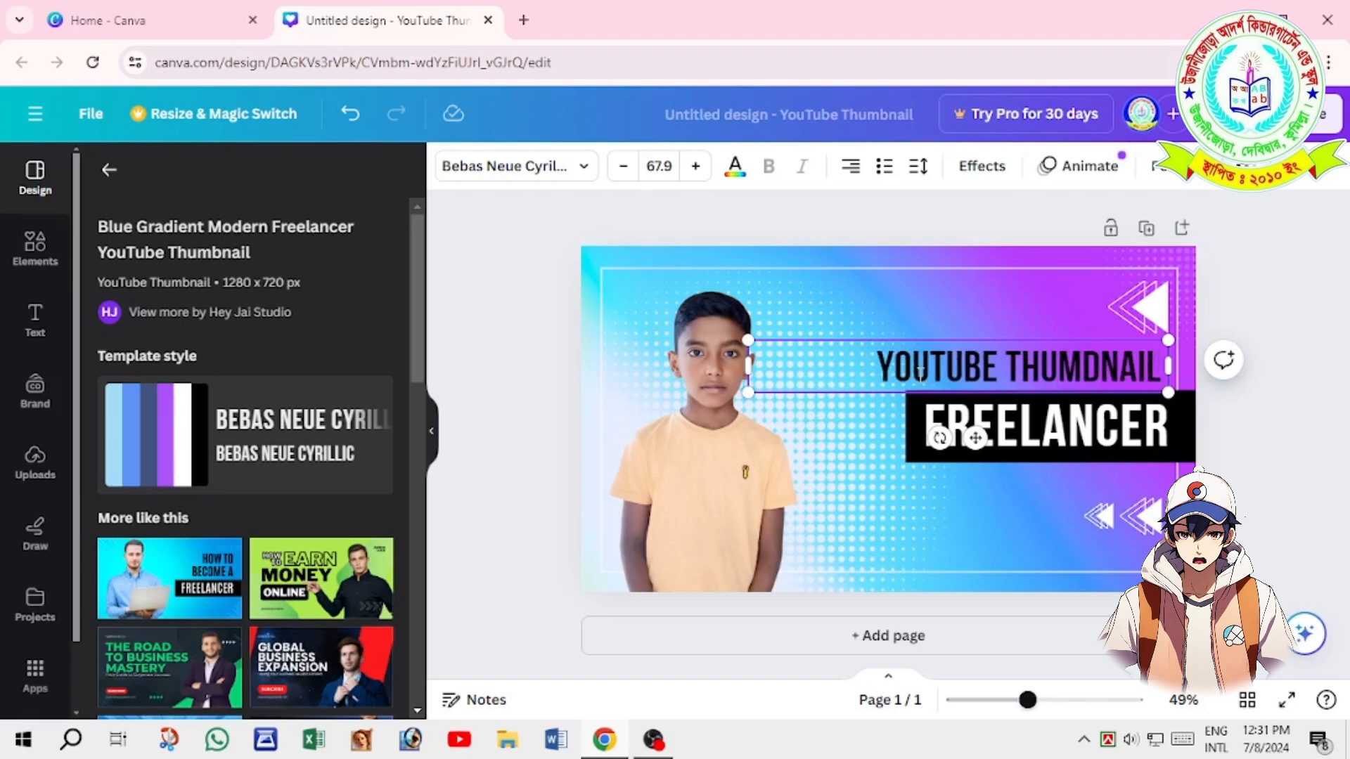
Replace the "FREELANCER" text on the black bar with the Bengali text "তৈরি করা".
{"action": "left_click", "coordinate": [1102, 425]}
{"action": "double_click", "coordinate": [1154, 434]}
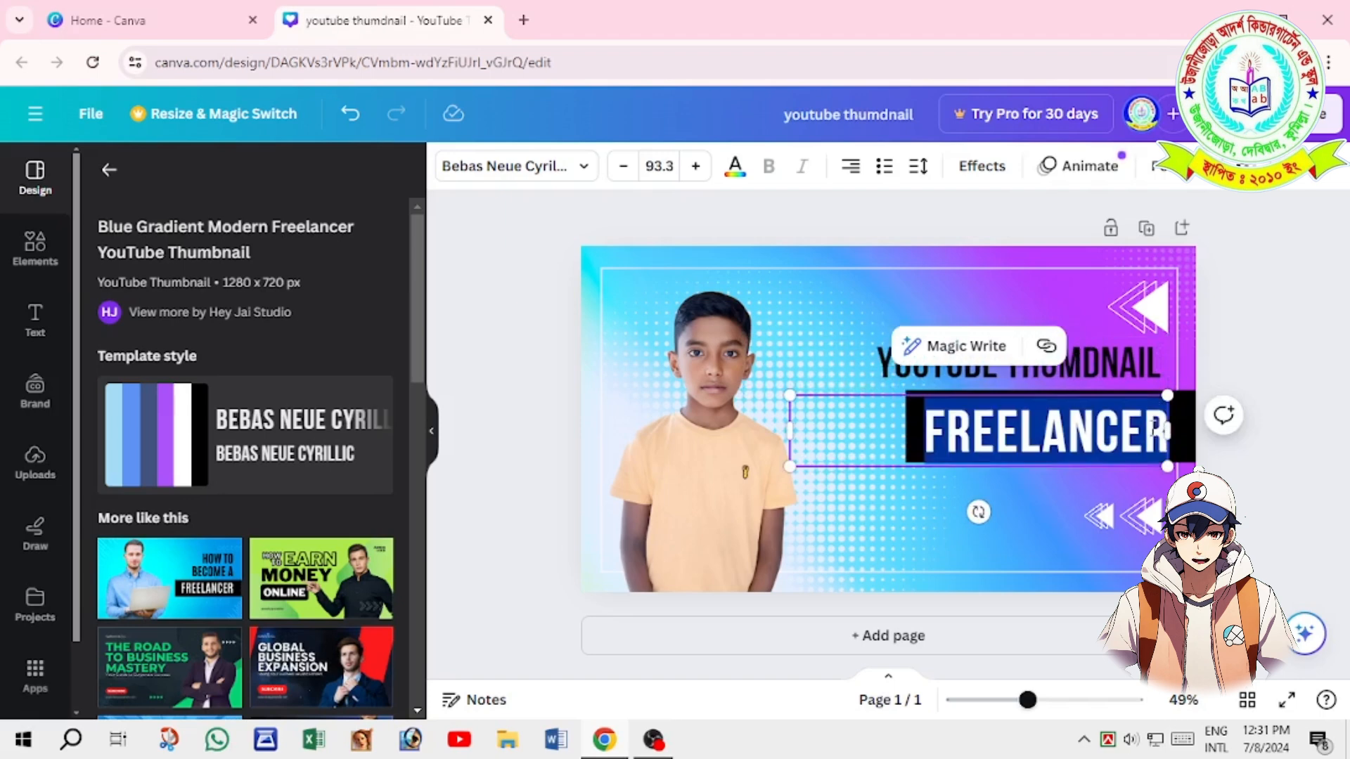
{"action": "type", "text": "তৈ"}
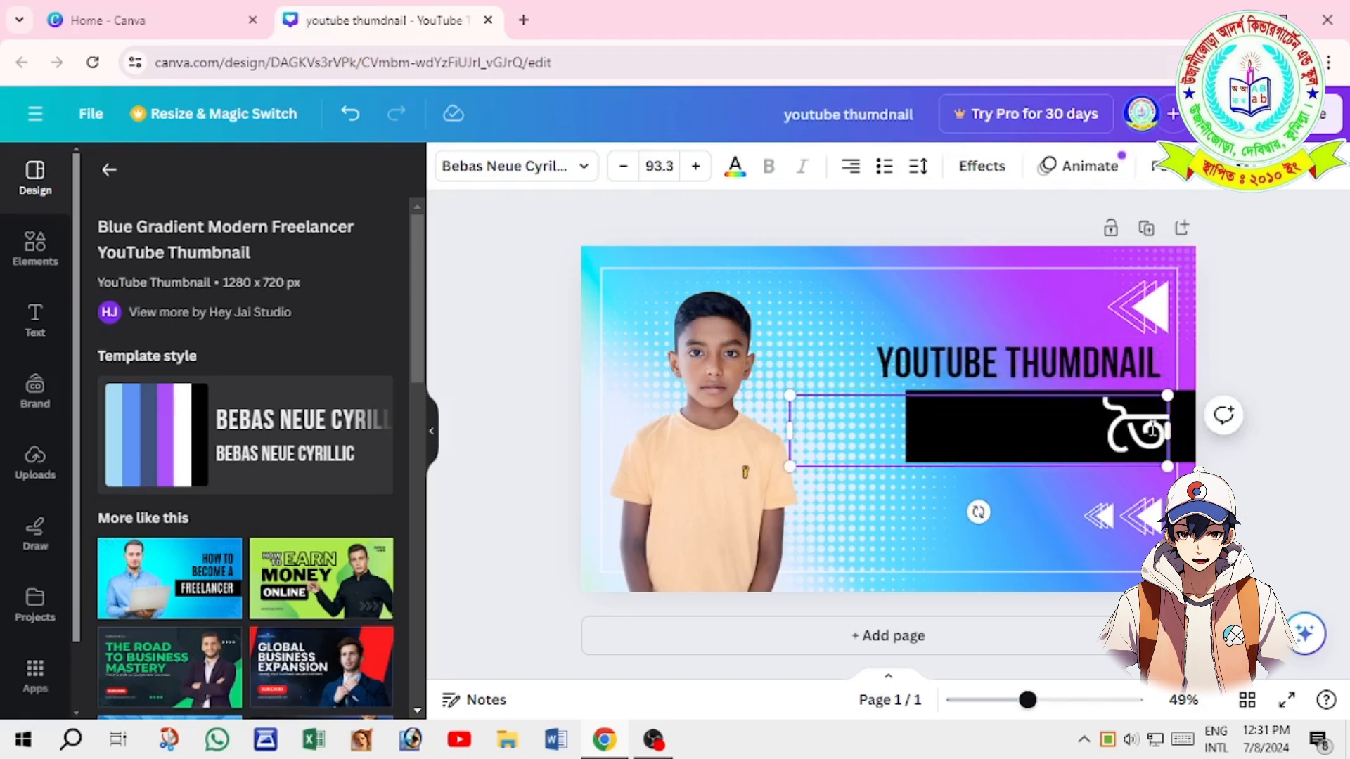
{"action": "type", "text": "রি"}
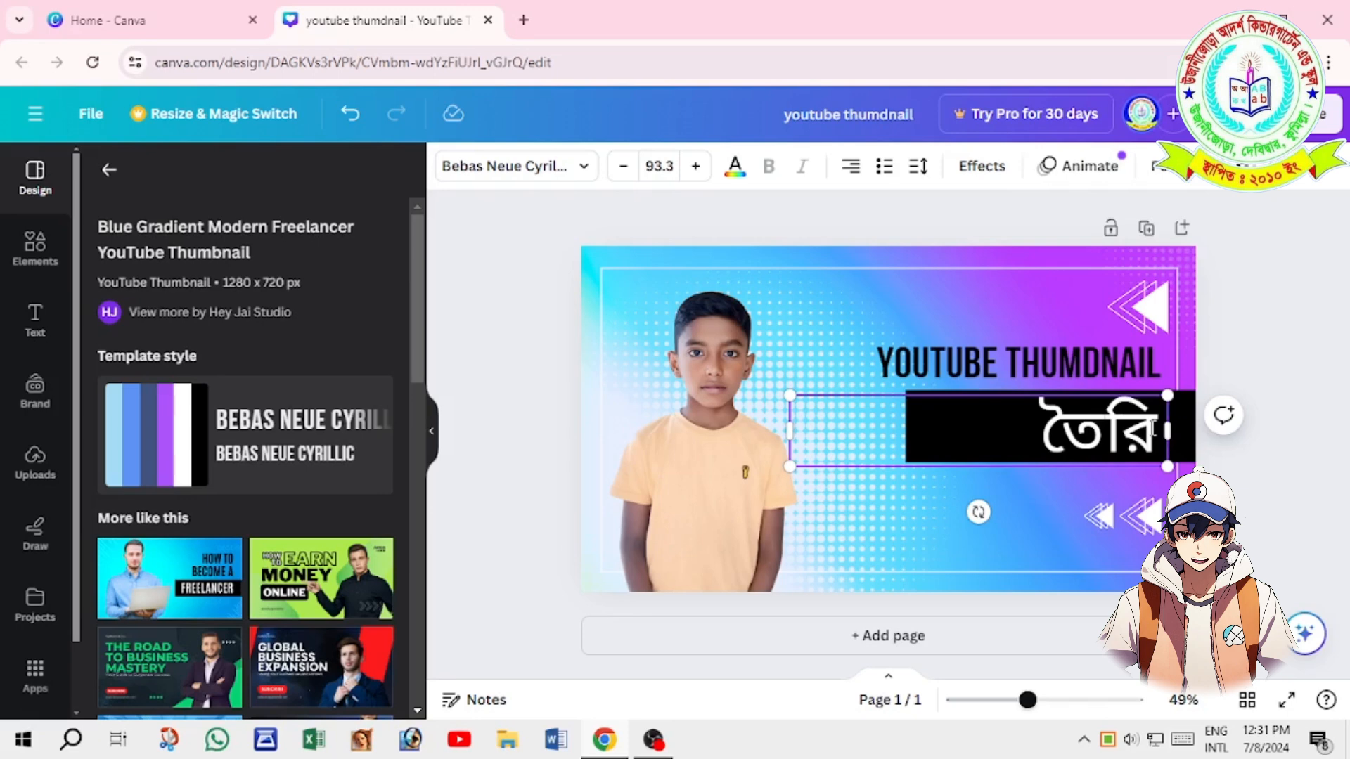
{"action": "type", "text": " করা"}
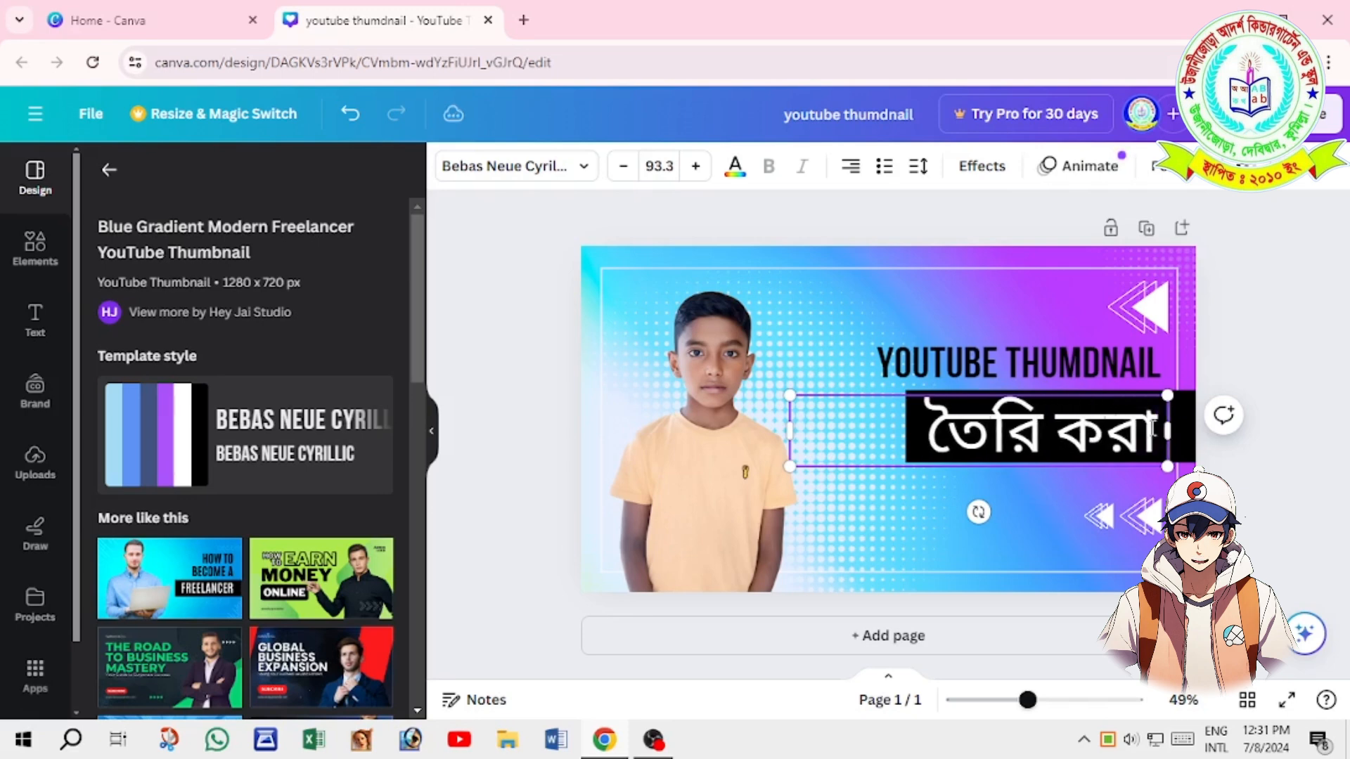
{"action": "left_click", "coordinate": [1263, 339]}
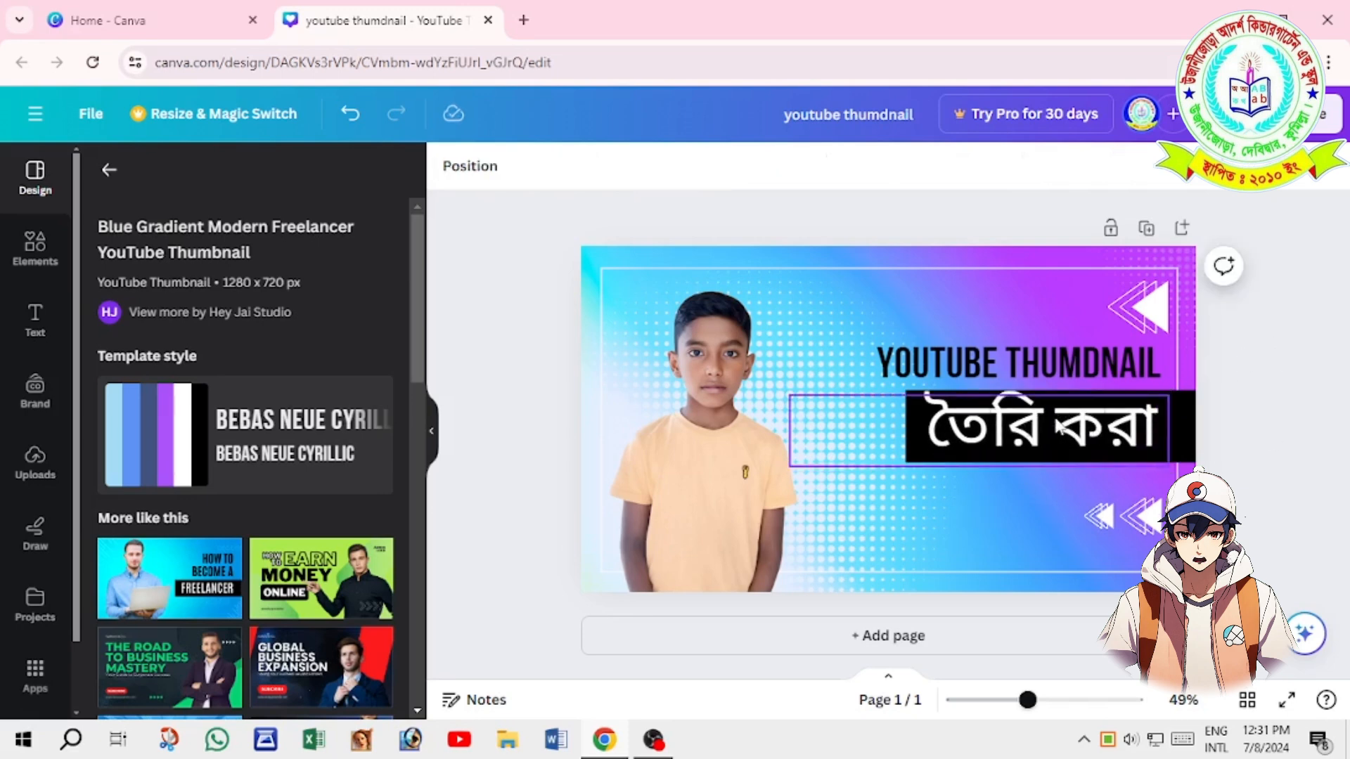
{"action": "left_click", "coordinate": [944, 455]}
{"action": "left_click", "coordinate": [1343, 355]}
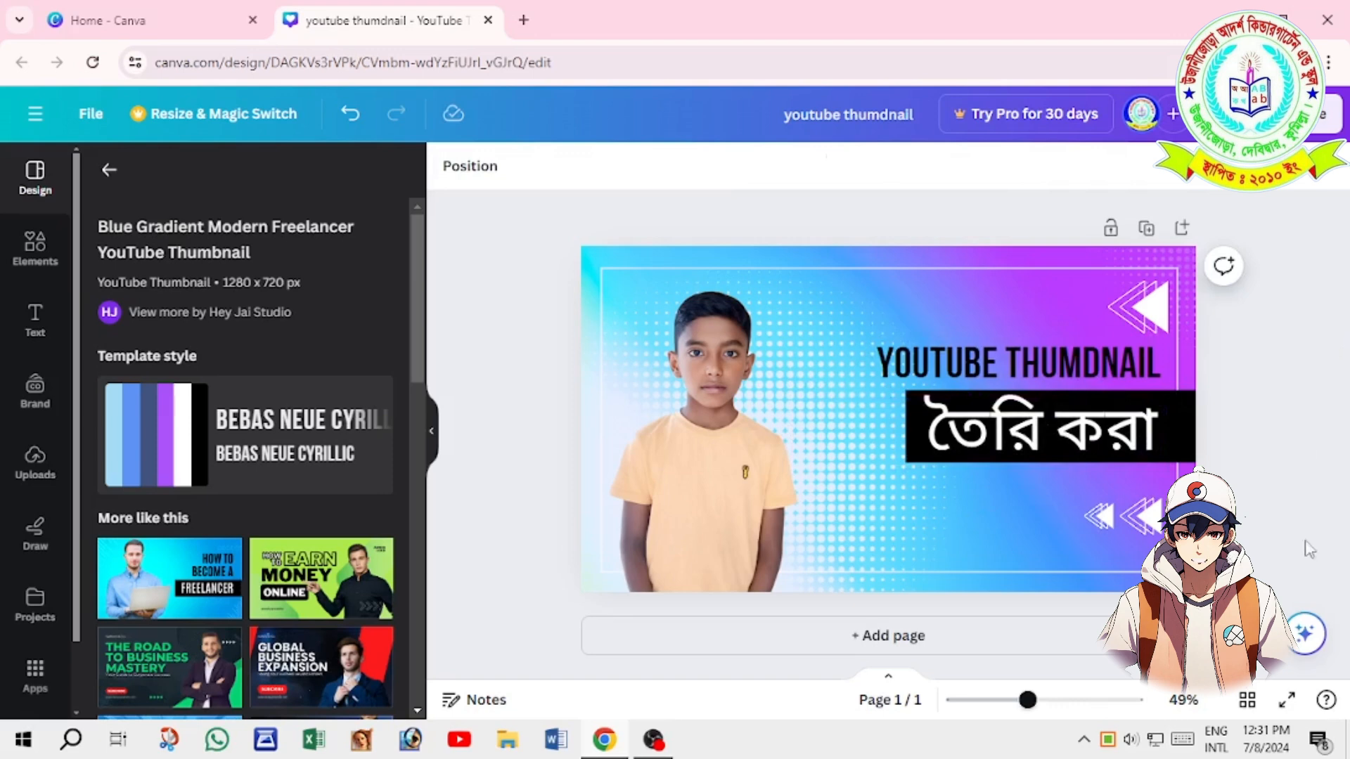
Search the elements library for "watch now" and limit the results to graphics.
{"action": "left_click", "coordinate": [35, 251]}
{"action": "left_click", "coordinate": [224, 176]}
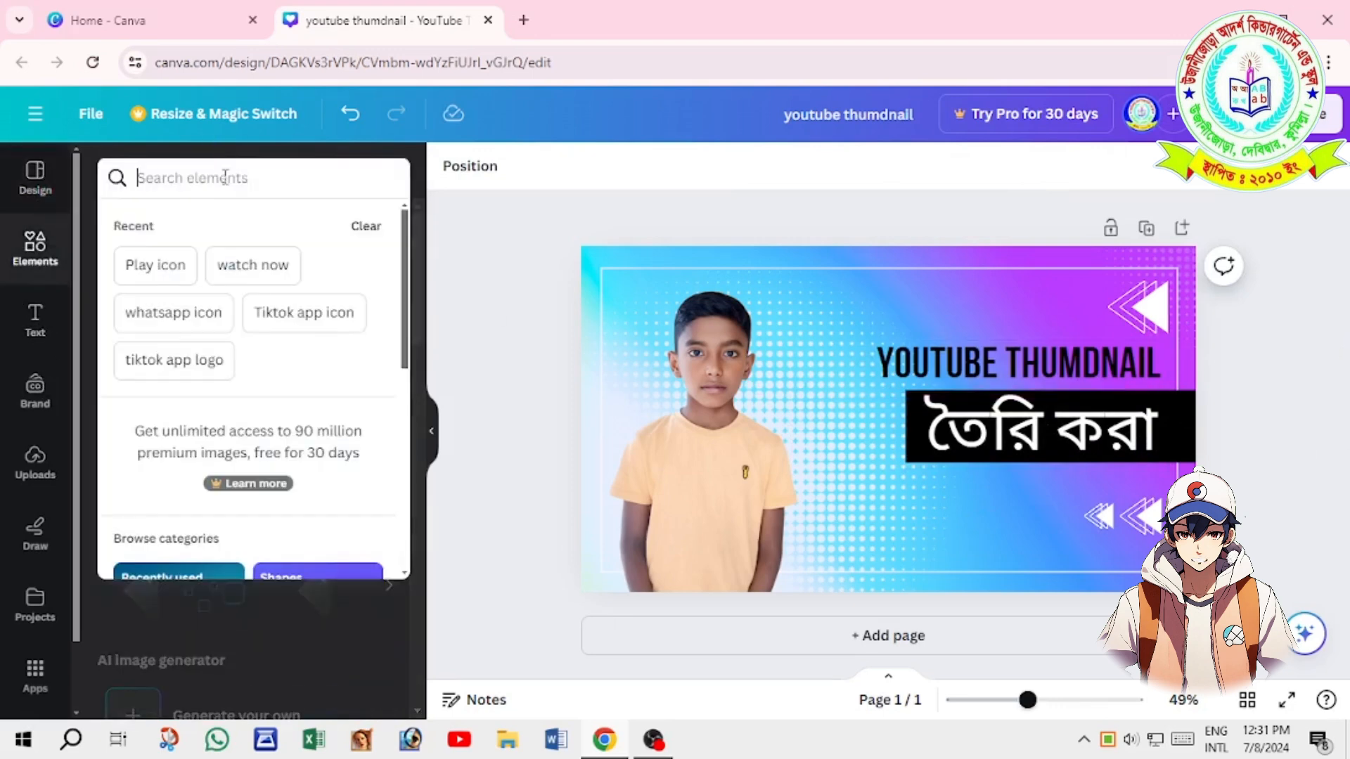
{"action": "left_click", "coordinate": [254, 266]}
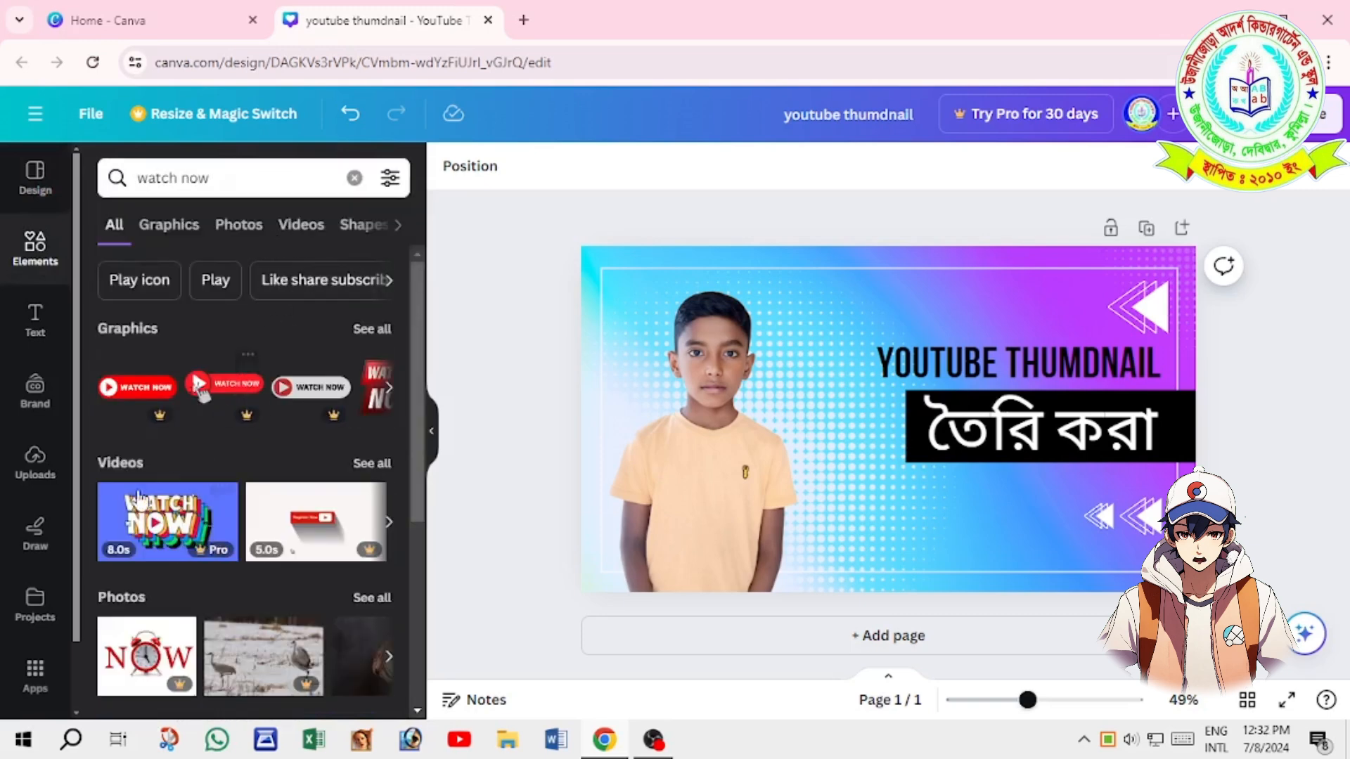
{"action": "scroll", "coordinate": [139, 500], "scroll_direction": "down", "scroll_amount": 4}
{"action": "scroll", "coordinate": [282, 478], "scroll_direction": "up", "scroll_amount": 4}
{"action": "left_click", "coordinate": [167, 228]}
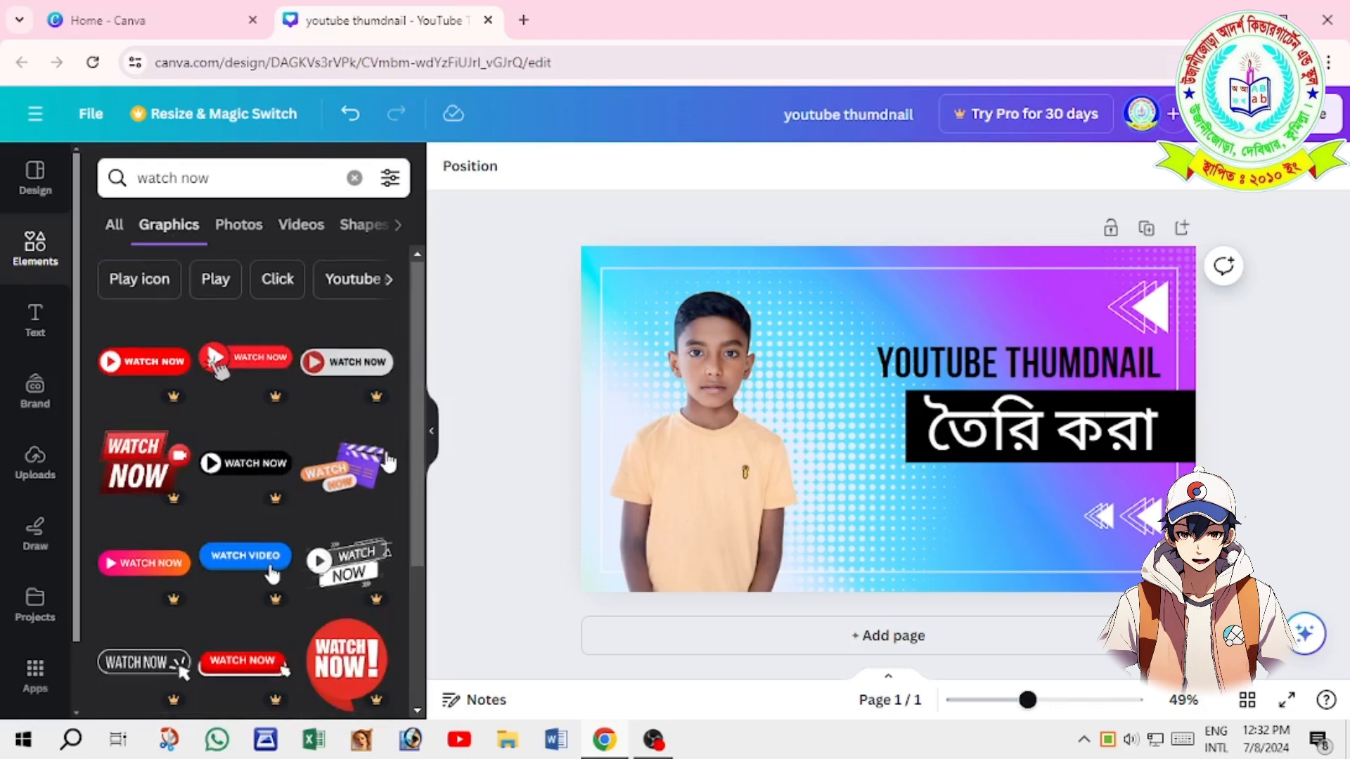
Browse the "watch now" element results for a red button graphic that suits the thumbnail.
{"action": "scroll", "coordinate": [295, 450], "scroll_direction": "down", "scroll_amount": 6}
{"action": "scroll", "coordinate": [295, 460], "scroll_direction": "down", "scroll_amount": 3}
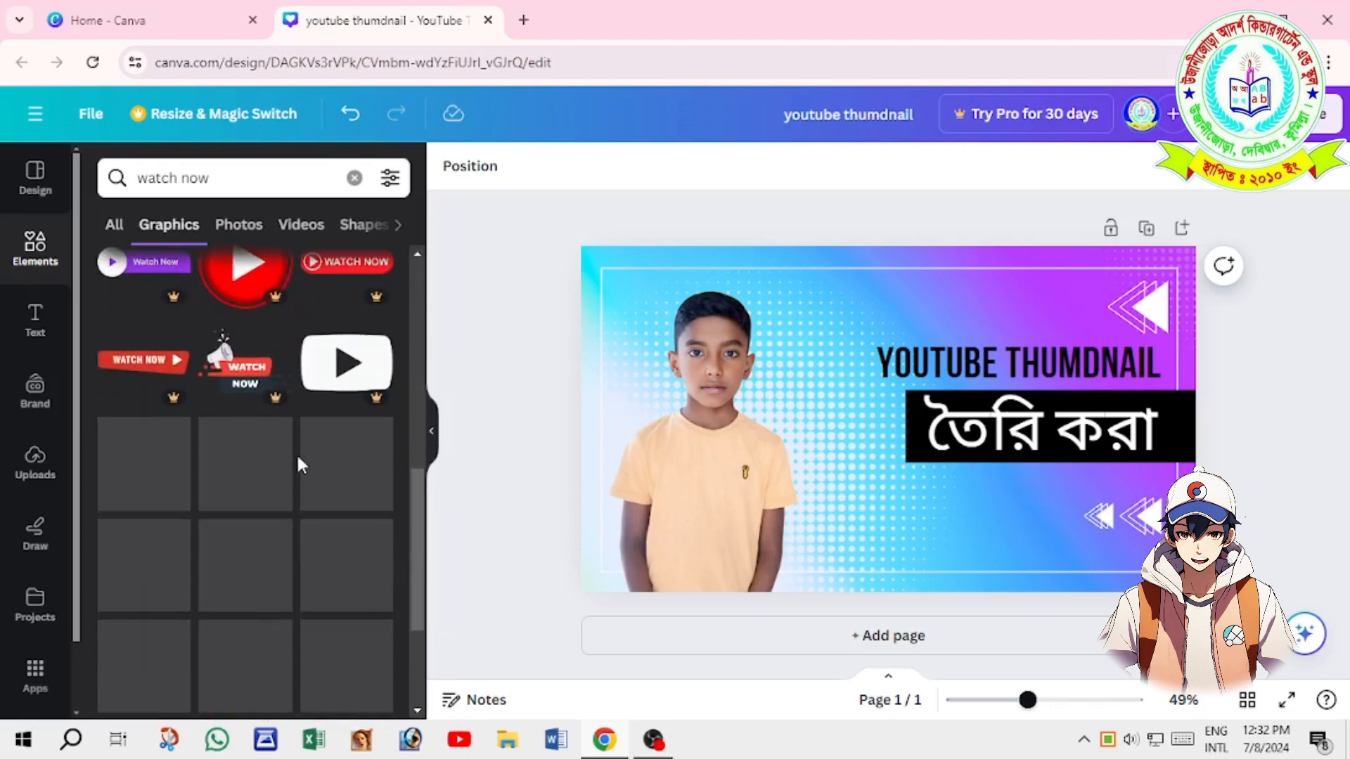
{"action": "scroll", "coordinate": [281, 506], "scroll_direction": "down", "scroll_amount": 8}
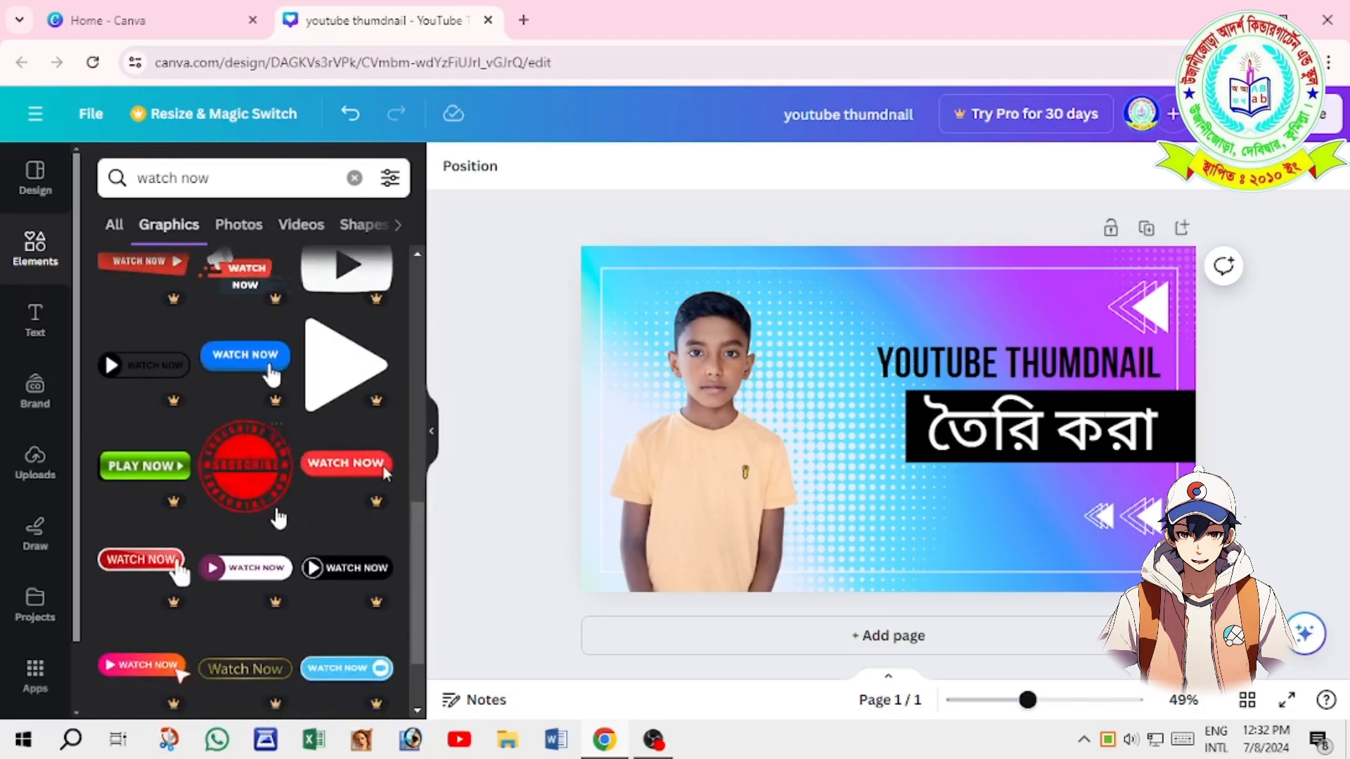
{"action": "scroll", "coordinate": [211, 485], "scroll_direction": "down", "scroll_amount": 12}
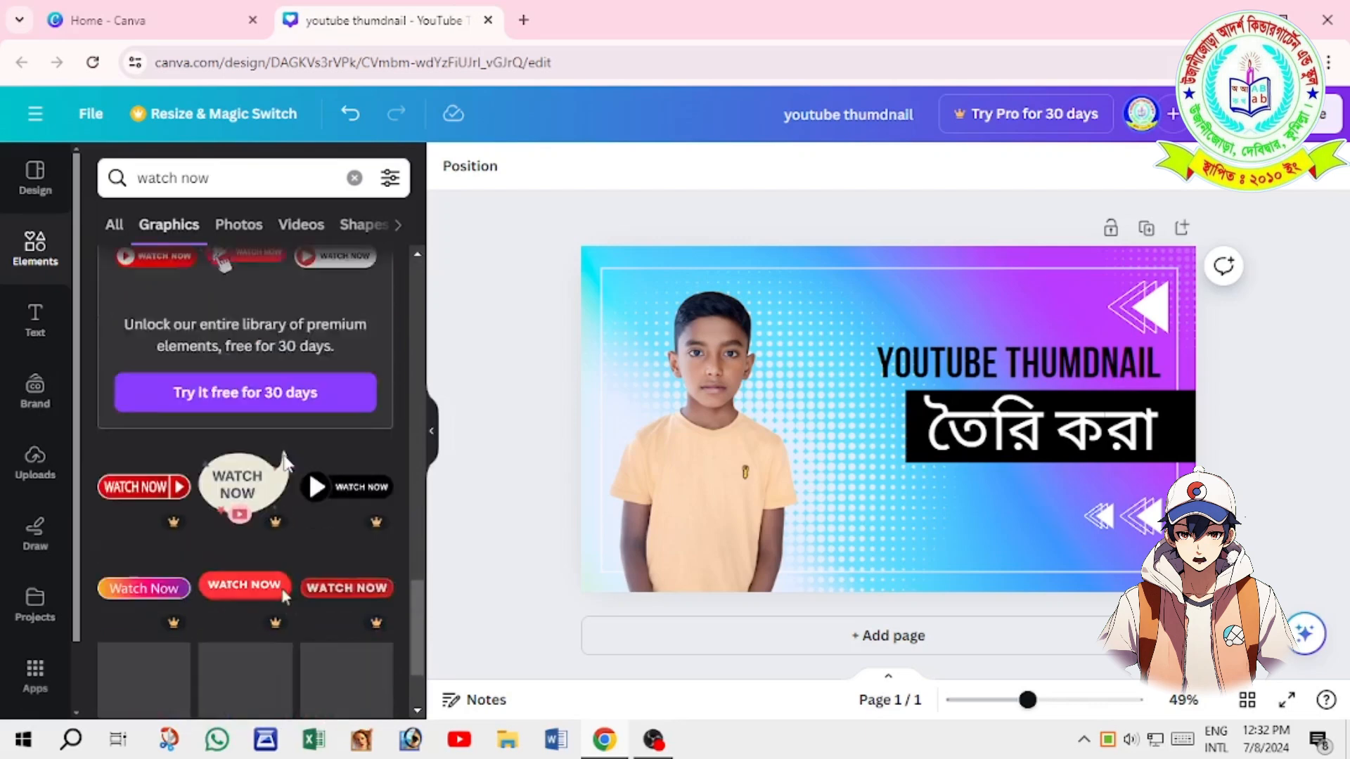
{"action": "scroll", "coordinate": [306, 517], "scroll_direction": "down", "scroll_amount": 2}
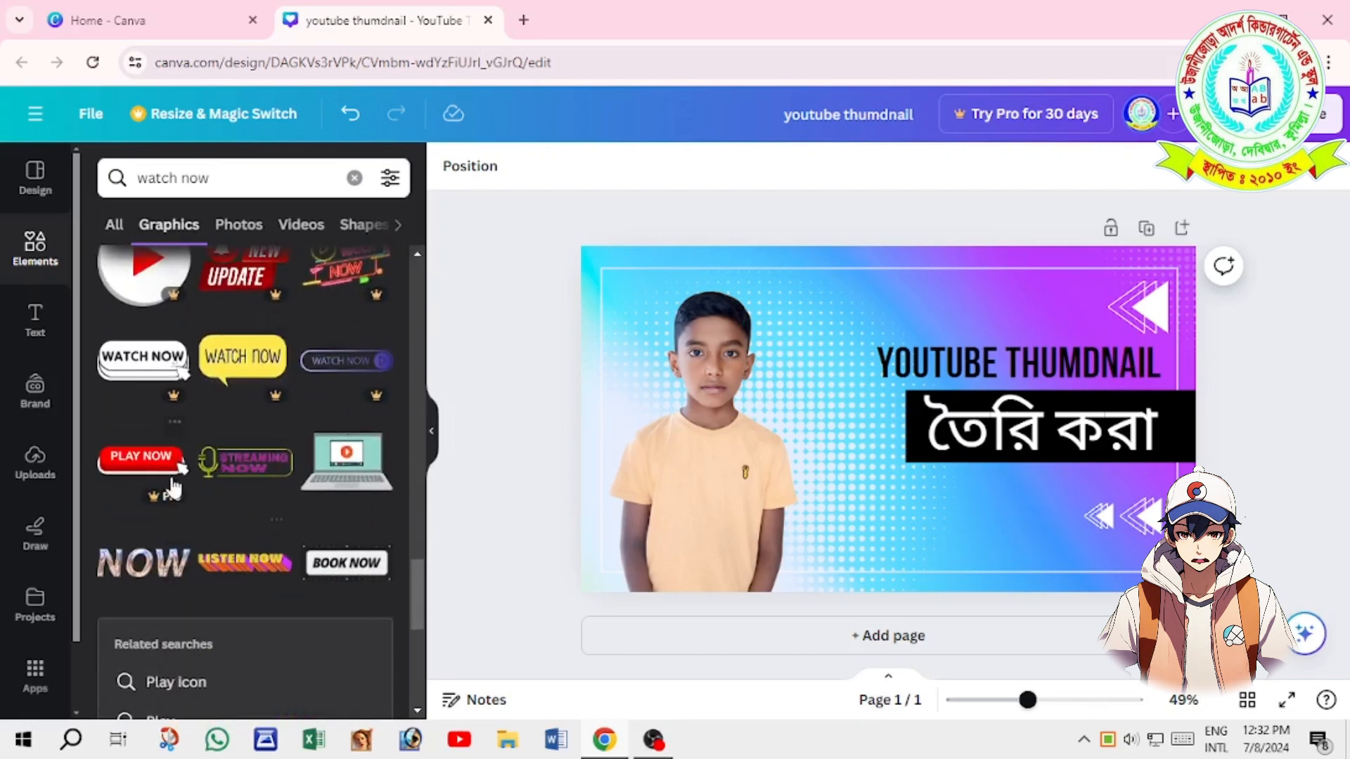
{"action": "scroll", "coordinate": [237, 422], "scroll_direction": "down", "scroll_amount": 6}
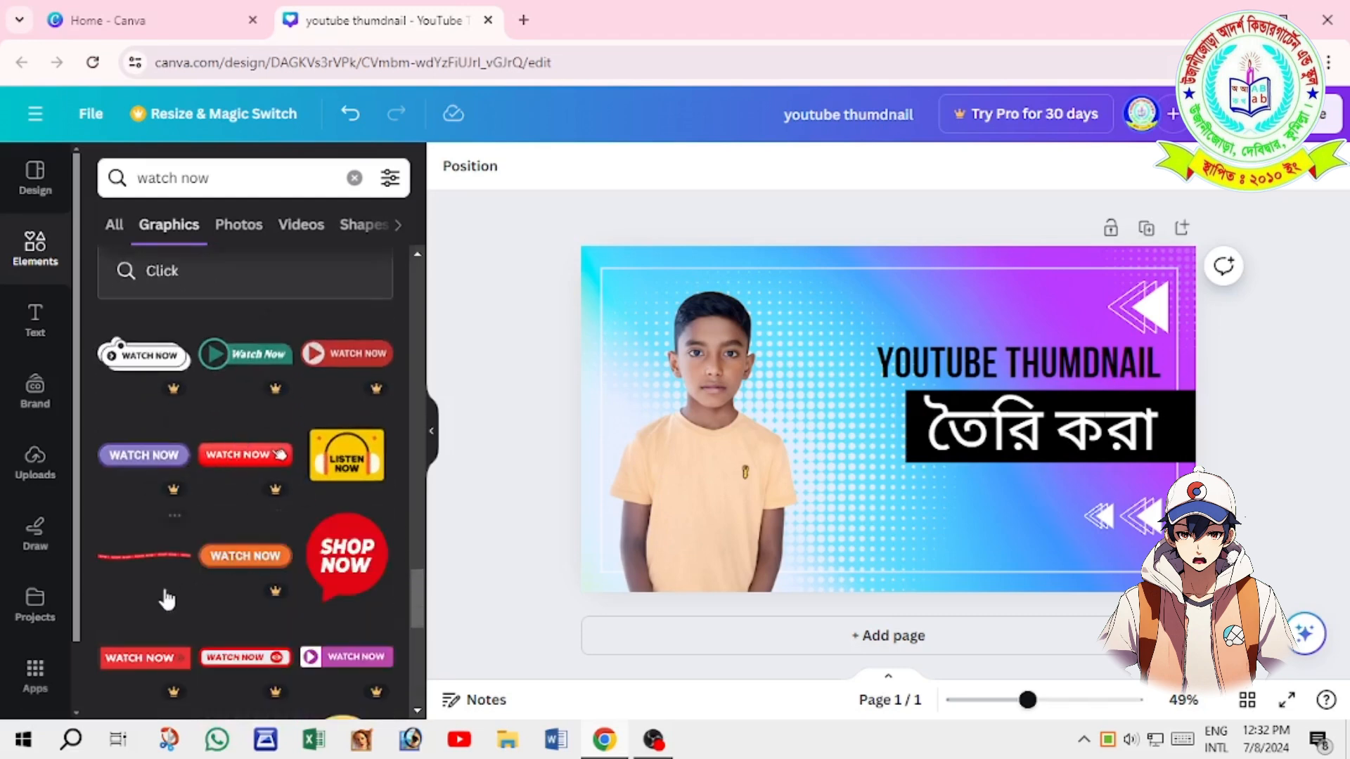
{"action": "scroll", "coordinate": [232, 569], "scroll_direction": "down", "scroll_amount": 2}
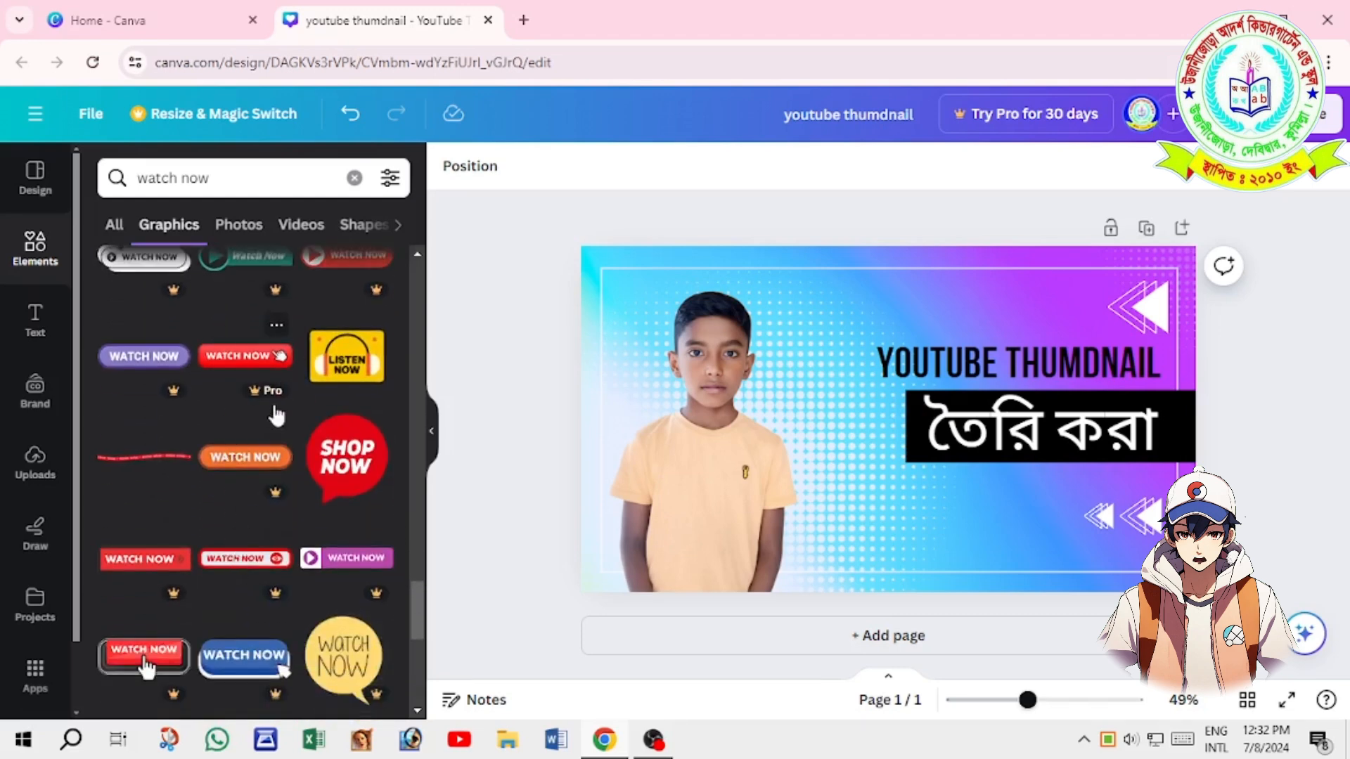
{"action": "scroll", "coordinate": [335, 464], "scroll_direction": "down", "scroll_amount": 4}
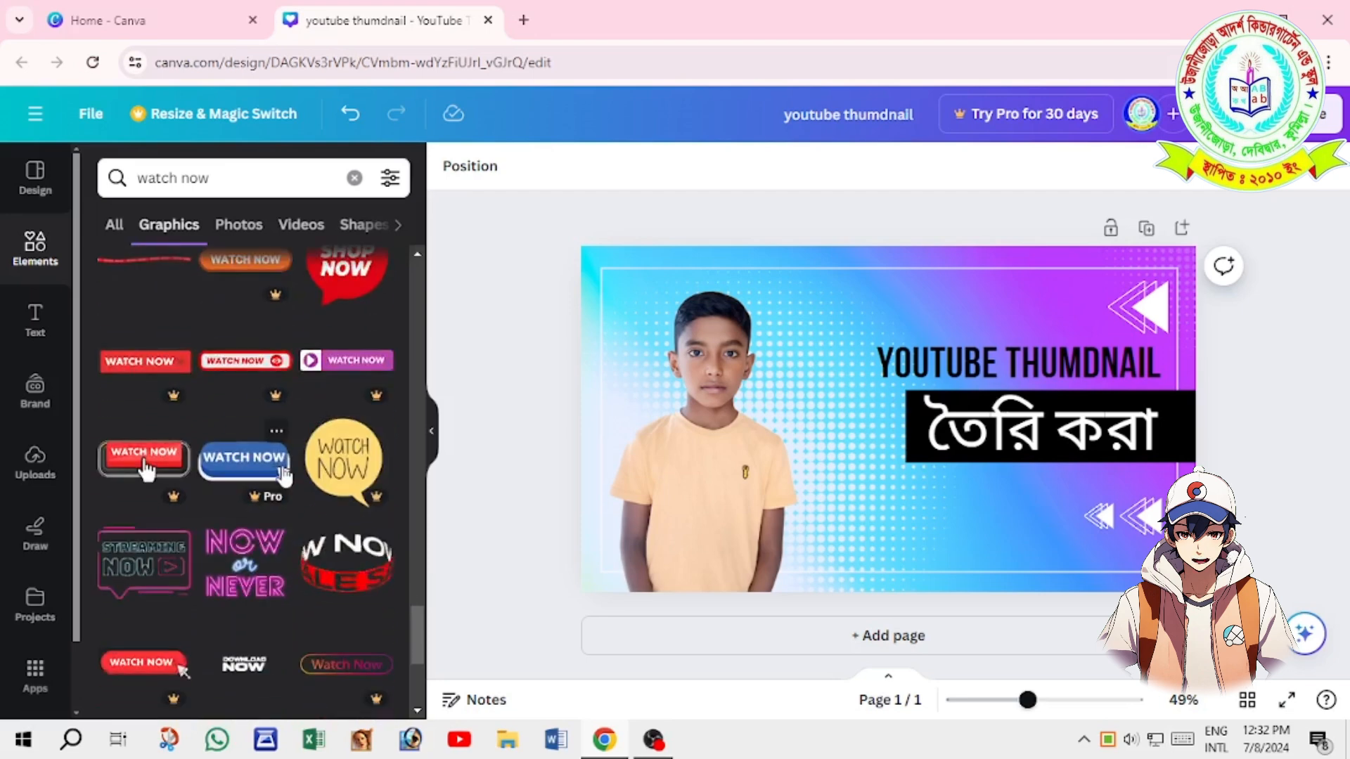
{"action": "scroll", "coordinate": [211, 541], "scroll_direction": "down", "scroll_amount": 4}
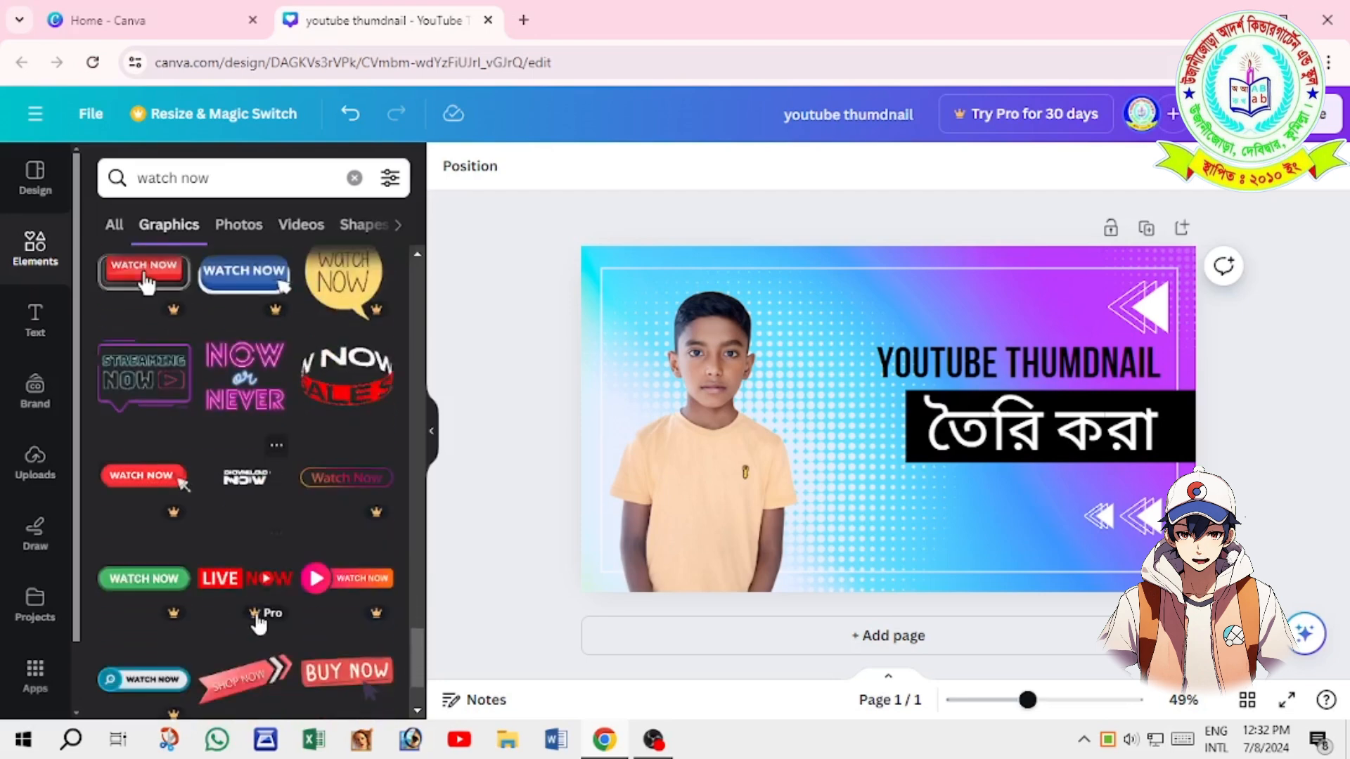
{"action": "scroll", "coordinate": [241, 492], "scroll_direction": "up", "scroll_amount": 6}
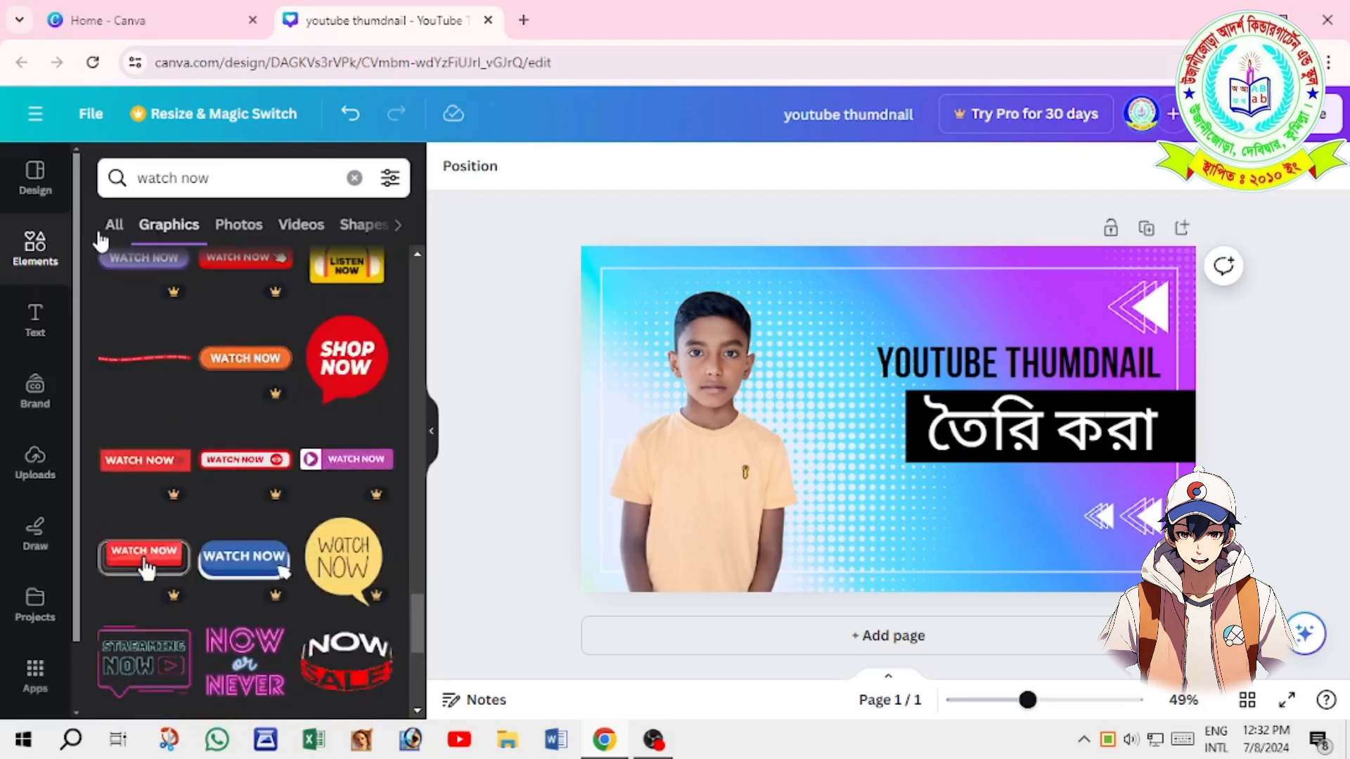
{"action": "left_click", "coordinate": [114, 224]}
{"action": "scroll", "coordinate": [300, 385], "scroll_direction": "down", "scroll_amount": 2}
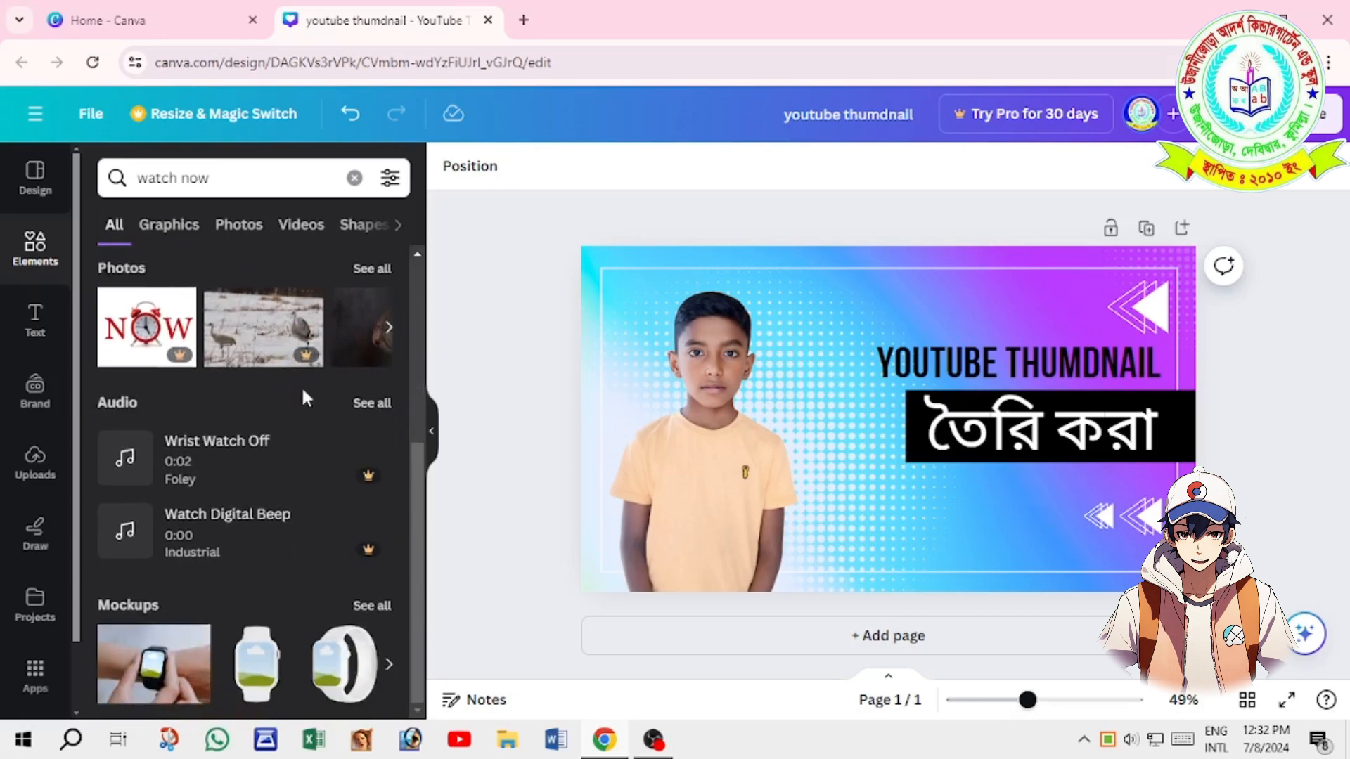
{"action": "scroll", "coordinate": [296, 485], "scroll_direction": "up", "scroll_amount": 5}
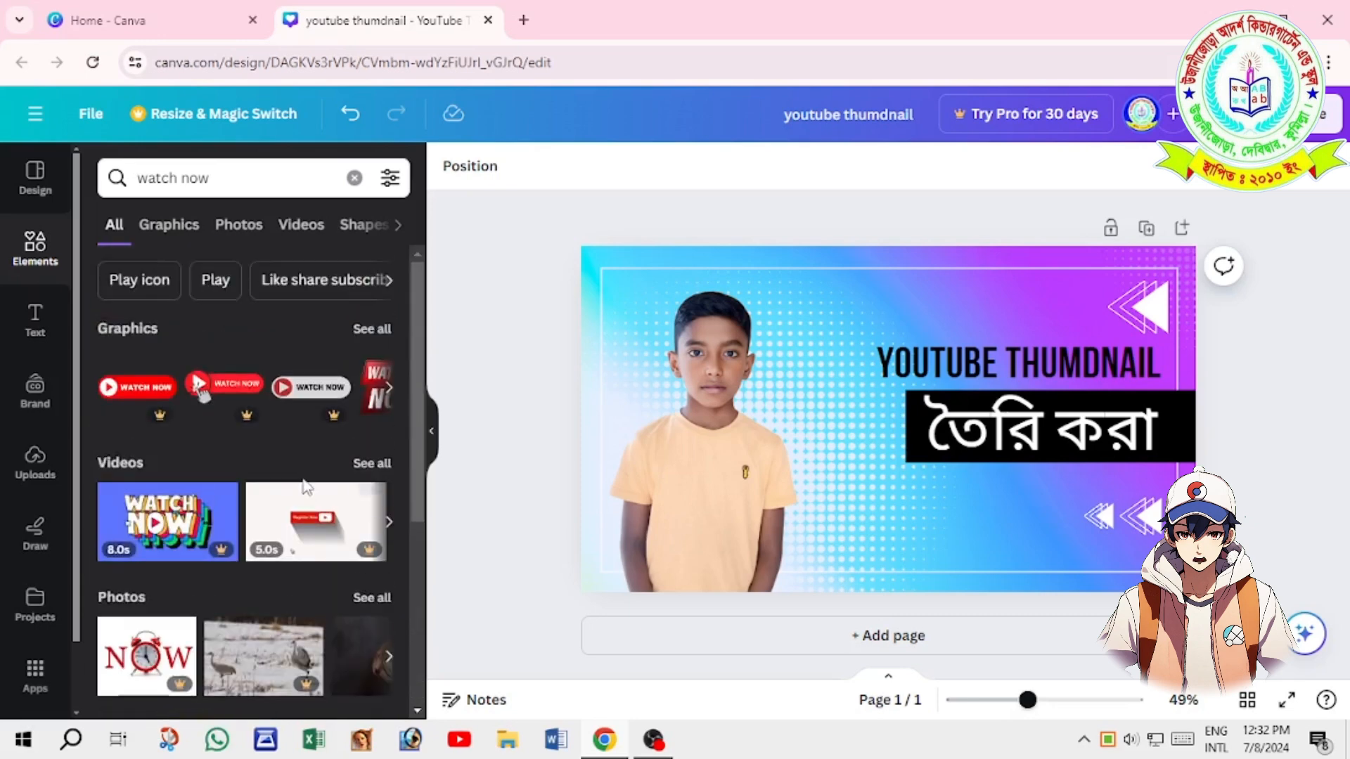
{"action": "left_click", "coordinate": [385, 392]}
{"action": "left_click", "coordinate": [384, 400]}
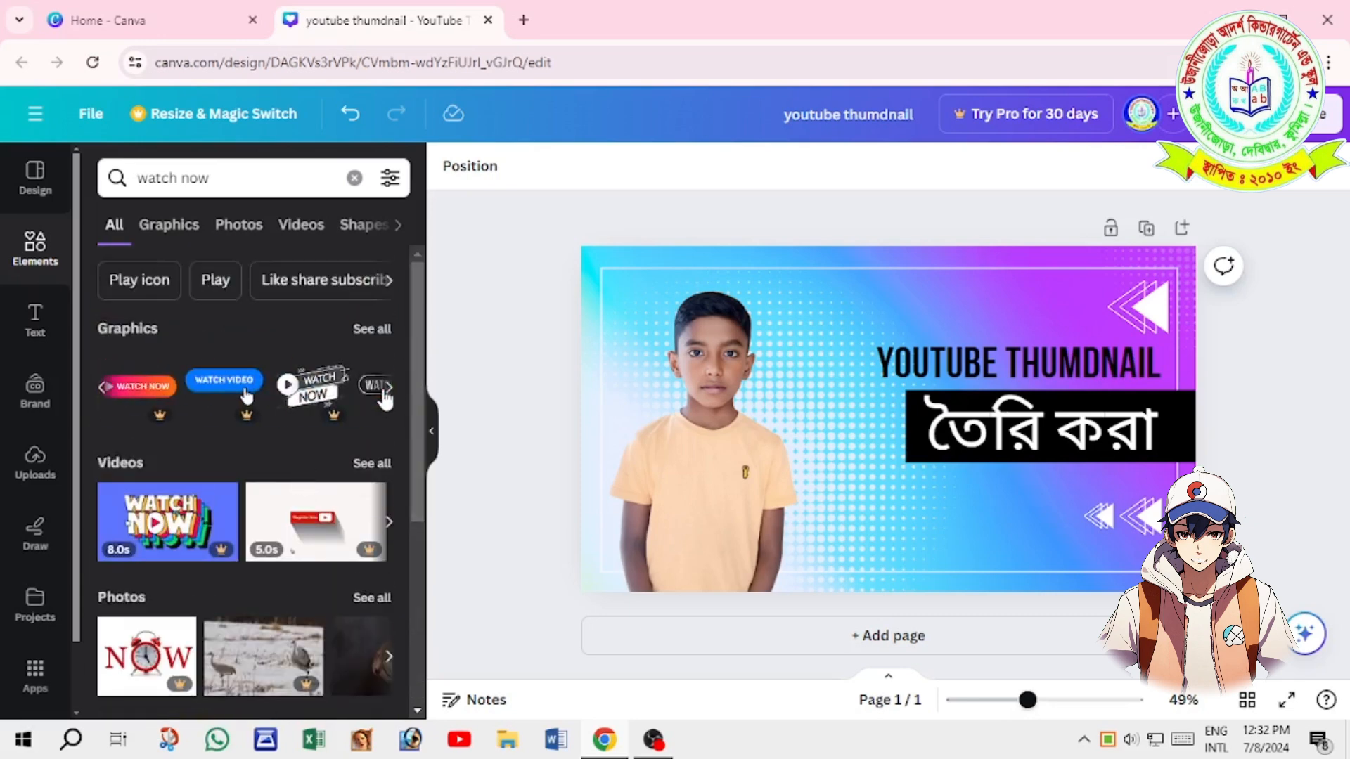
{"action": "left_click", "coordinate": [384, 400]}
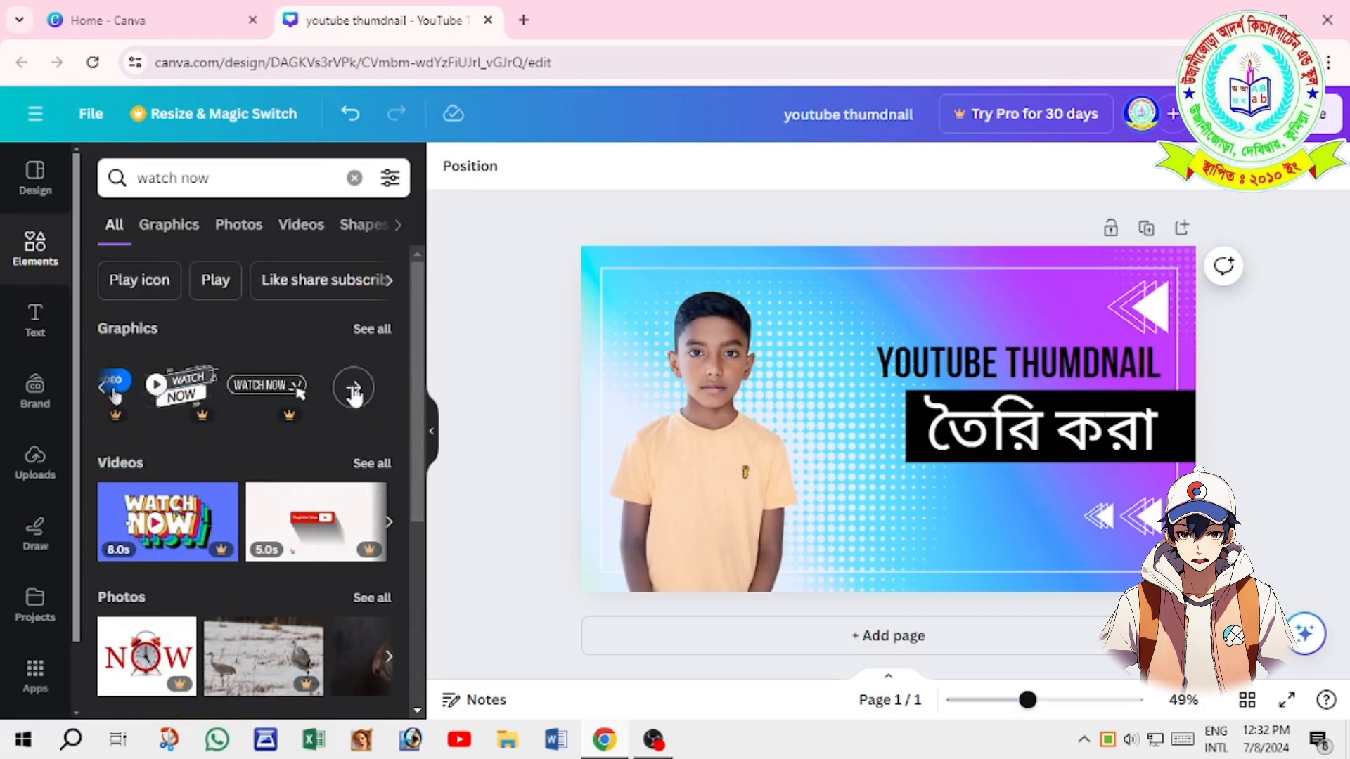
{"action": "left_click", "coordinate": [354, 392]}
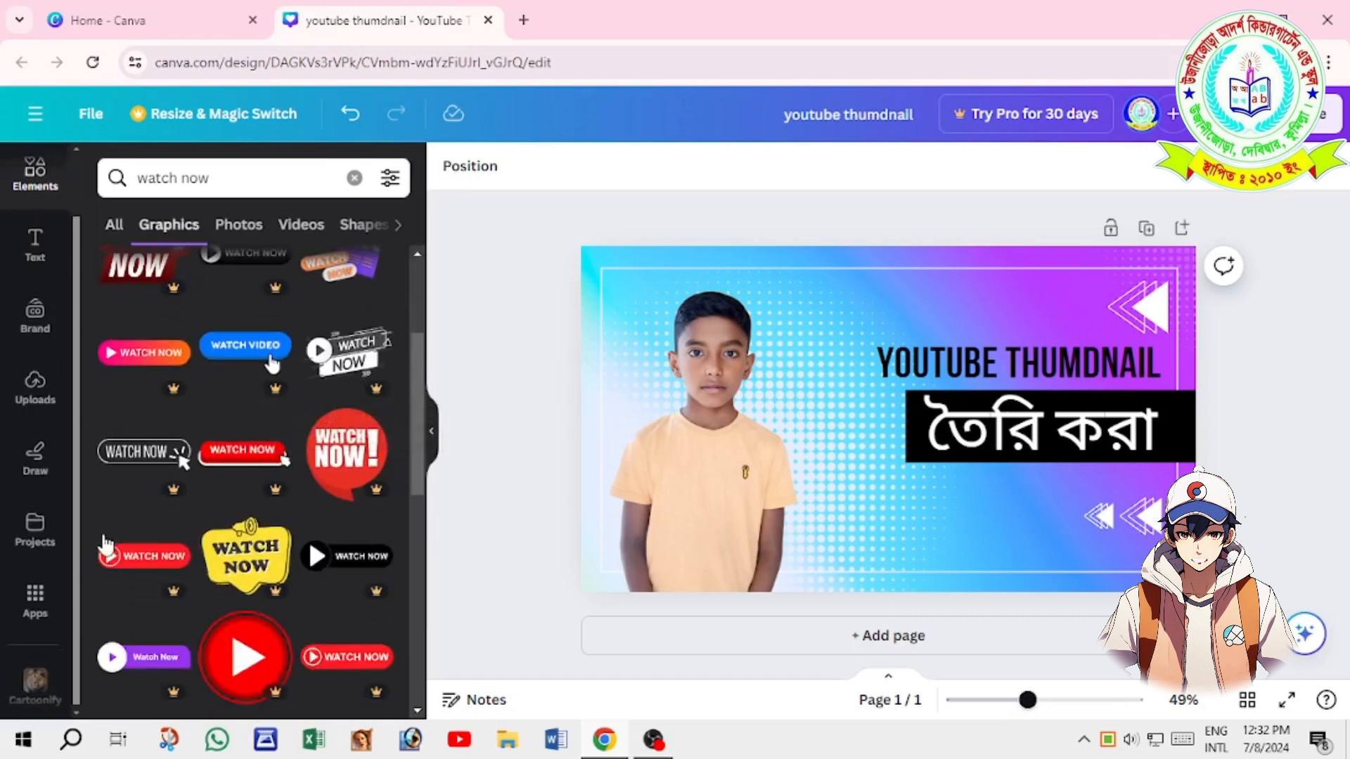
Add the red "WATCH NOW" button graphic with the circled play symbol, shrink it and place it near the thumbnail's bottom edge beside the boy.
{"action": "left_click", "coordinate": [106, 548]}
{"action": "left_click_drag", "start_coordinate": [1021, 454], "coordinate": [948, 427]}
{"action": "left_click_drag", "start_coordinate": [837, 442], "coordinate": [859, 569]}
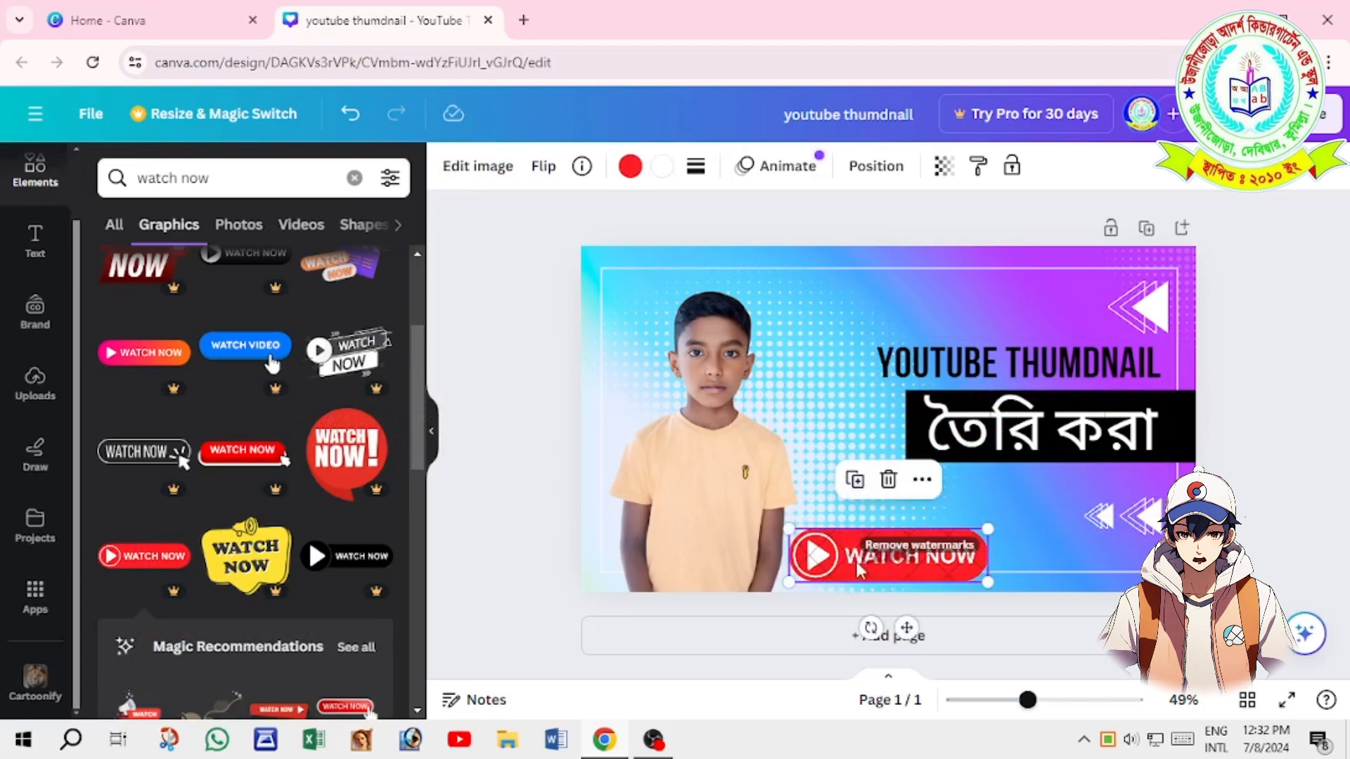
{"action": "left_click_drag", "start_coordinate": [987, 529], "coordinate": [890, 562]}
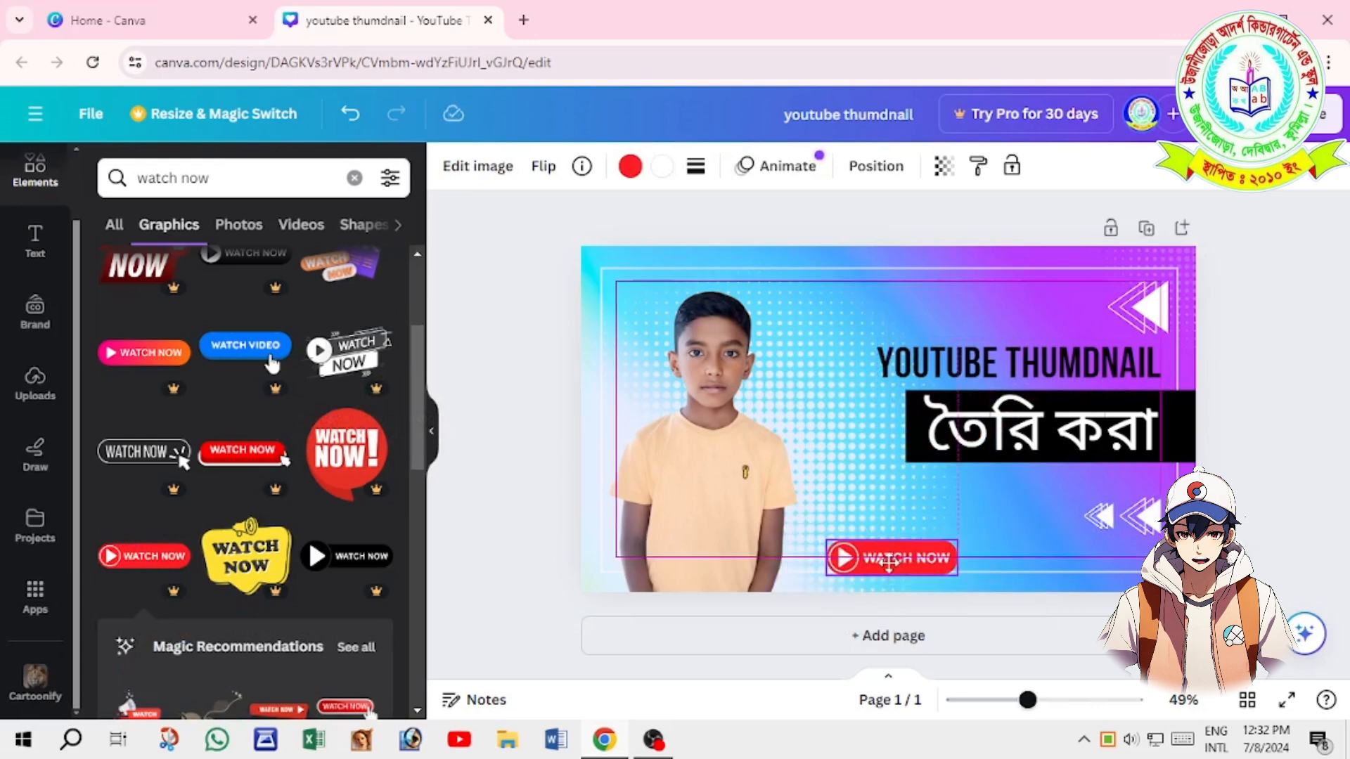
Move the "YOUTUBE THUMDNAIL" heading, the "তৈরি করা" text and its black bar left, closer to the boy's photo.
{"action": "left_click", "coordinate": [984, 372]}
{"action": "left_click_drag", "start_coordinate": [984, 373], "coordinate": [922, 365]}
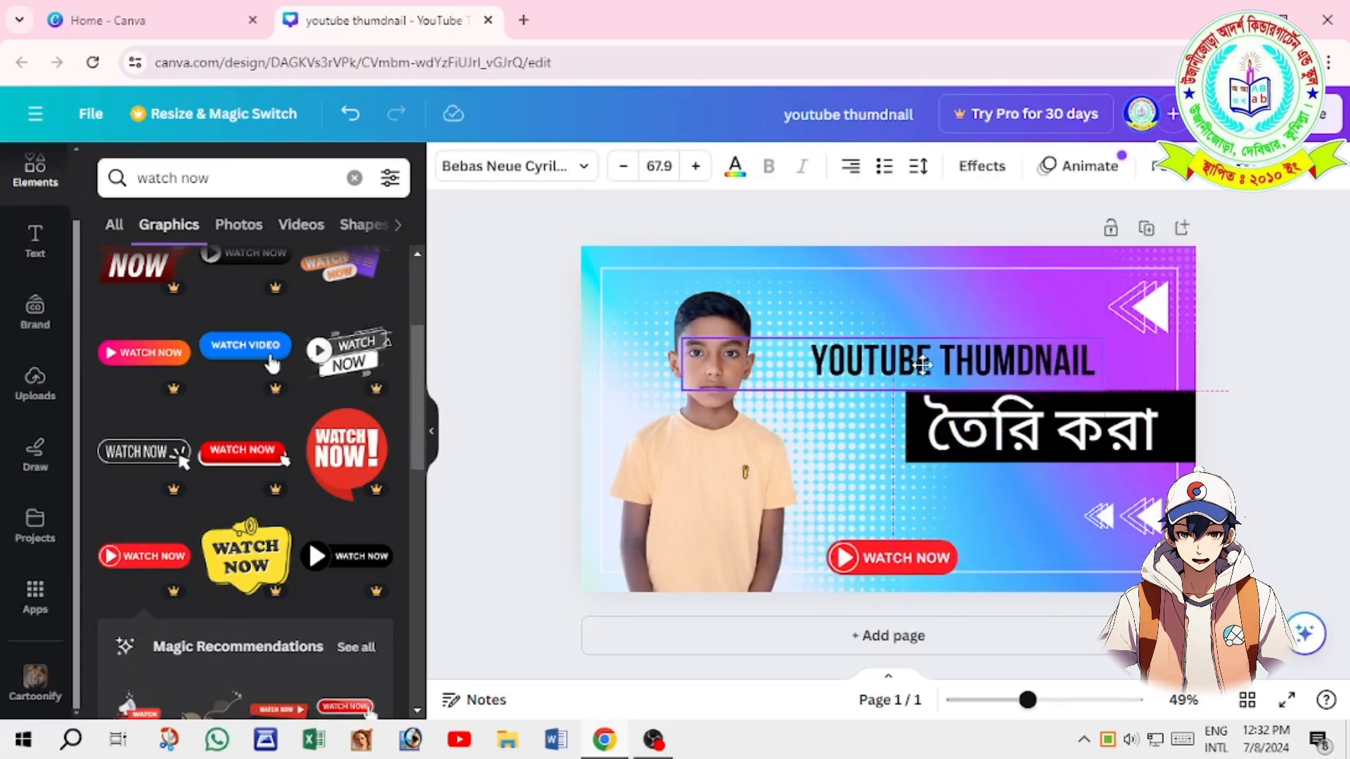
{"action": "left_click", "coordinate": [1073, 435]}
{"action": "left_click_drag", "start_coordinate": [1074, 436], "coordinate": [958, 437]}
{"action": "left_click_drag", "start_coordinate": [1097, 432], "coordinate": [1021, 437]}
{"action": "left_click", "coordinate": [1310, 448]}
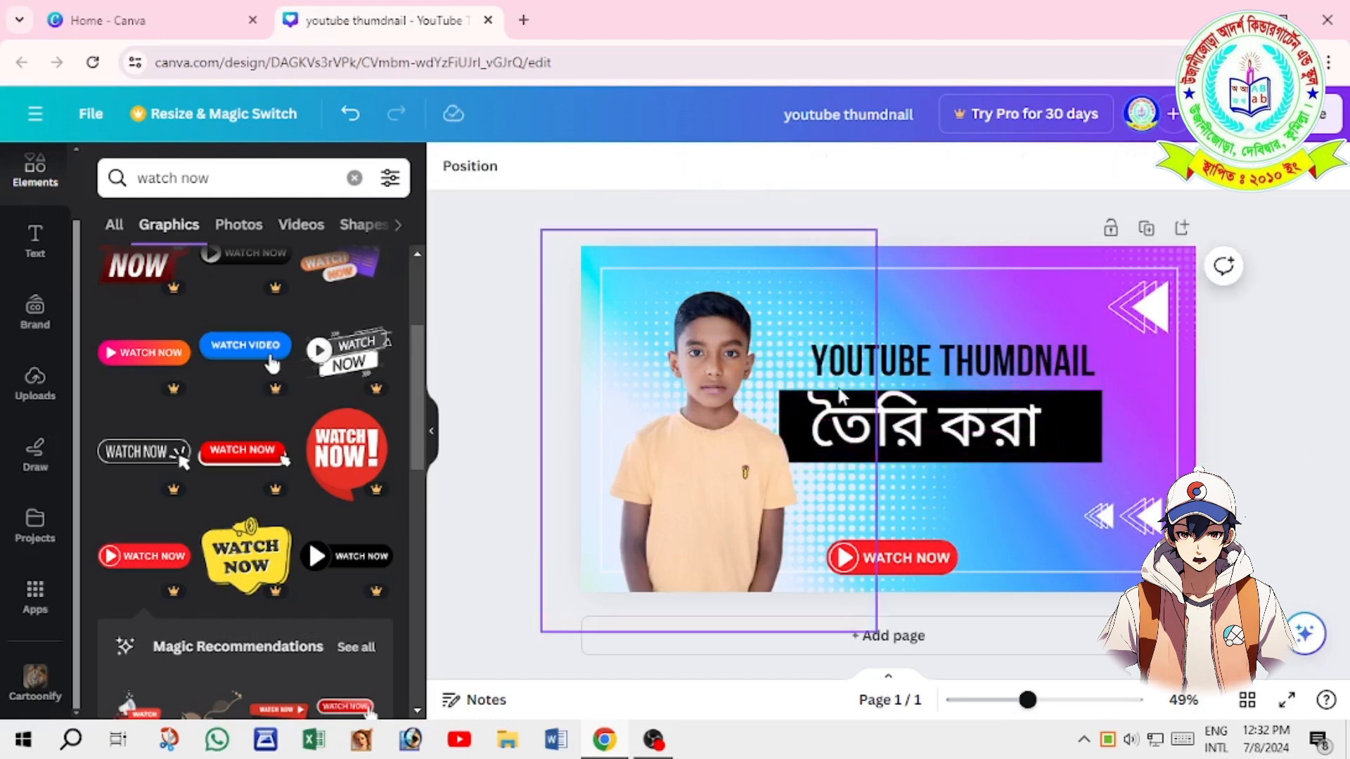